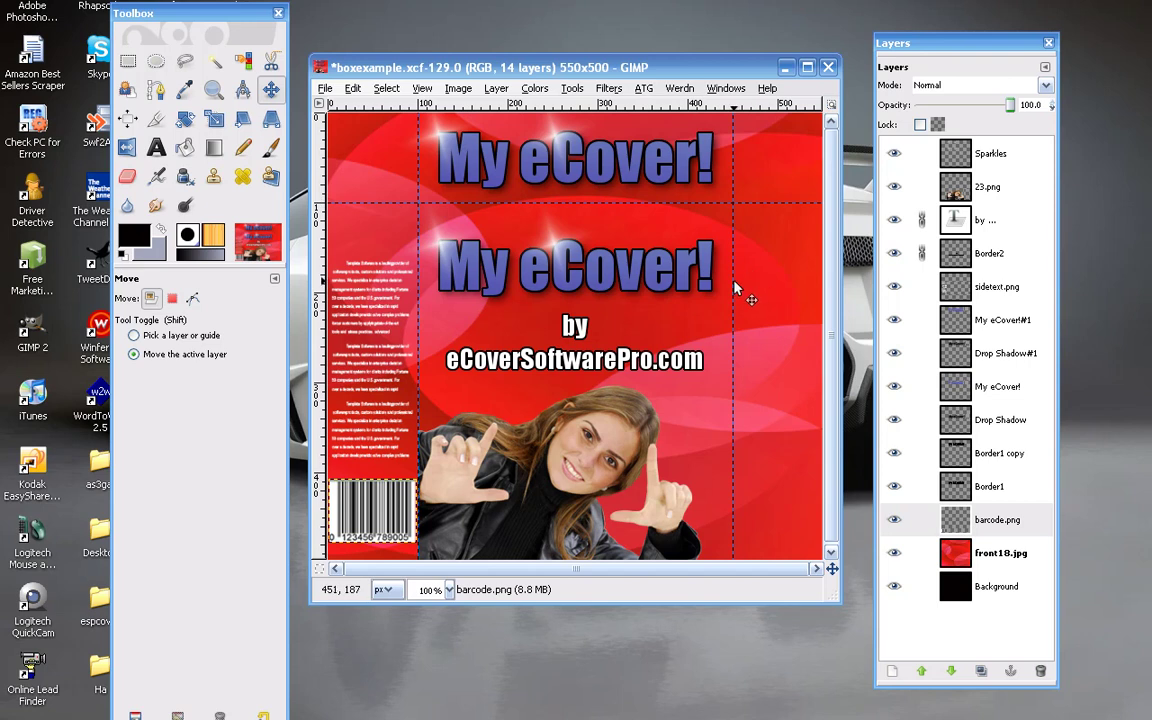
Add a horizontal guide at position 200 px on the eCover with the New Guide script.
left_click(455, 90)
mouse_move(528, 382)
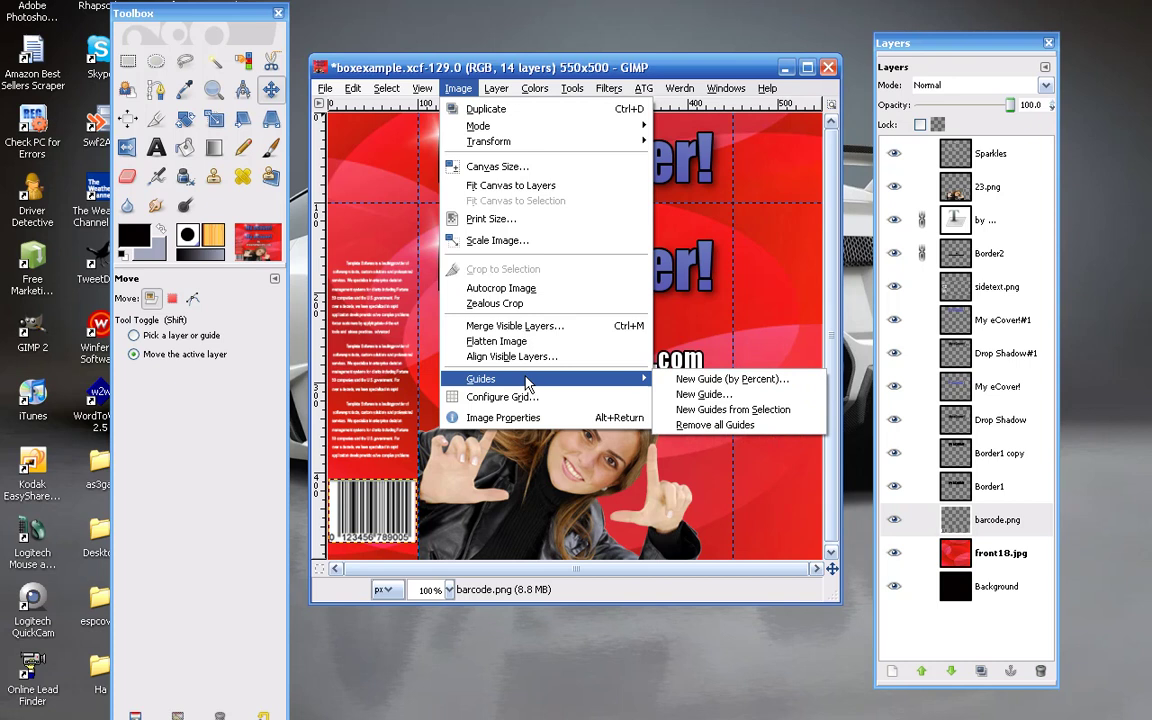
left_click(700, 394)
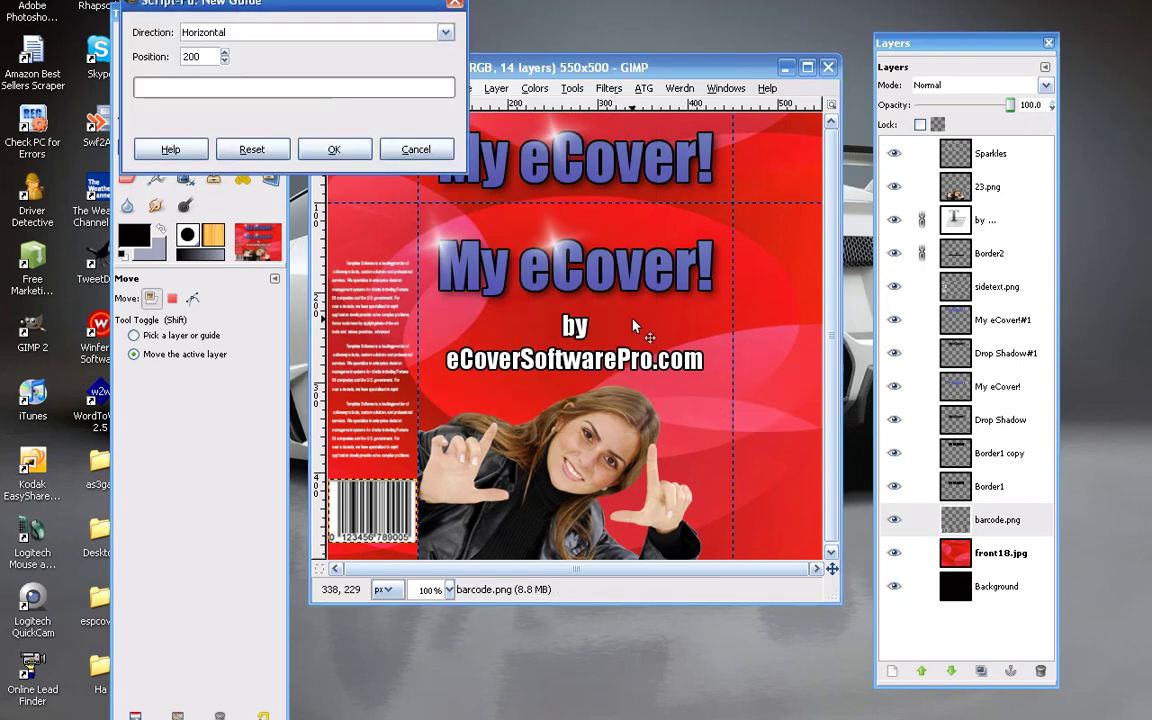
left_click_drag(343, 12, 395, 256)
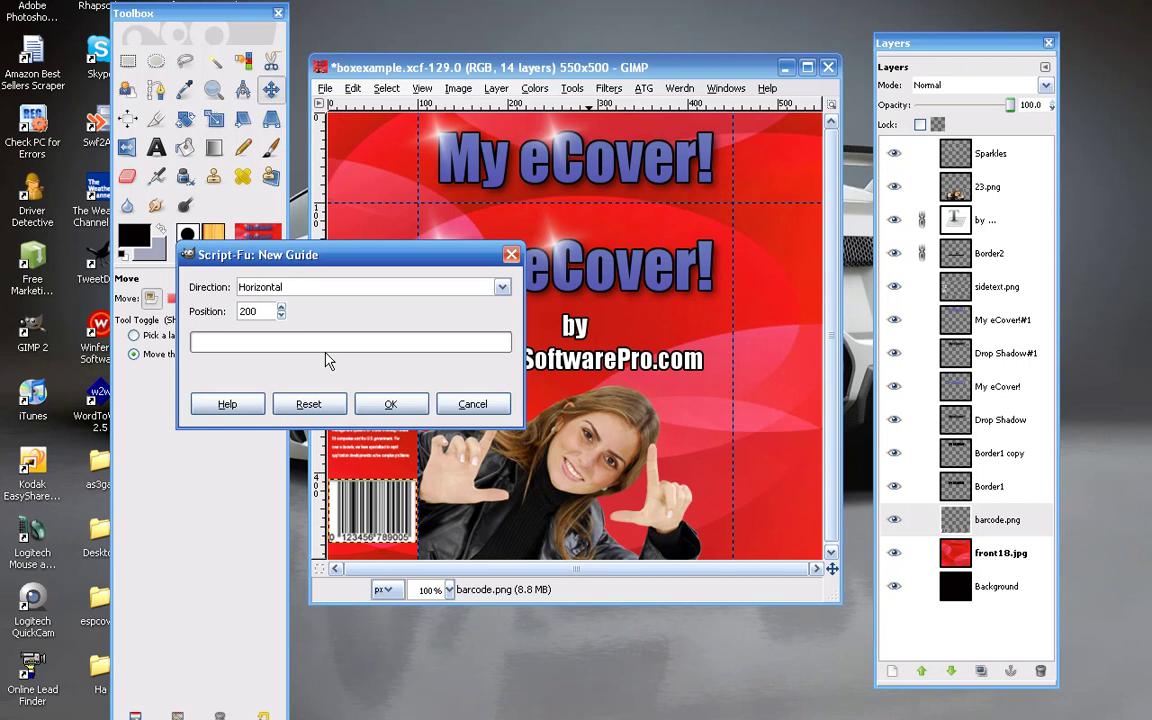
left_click(390, 404)
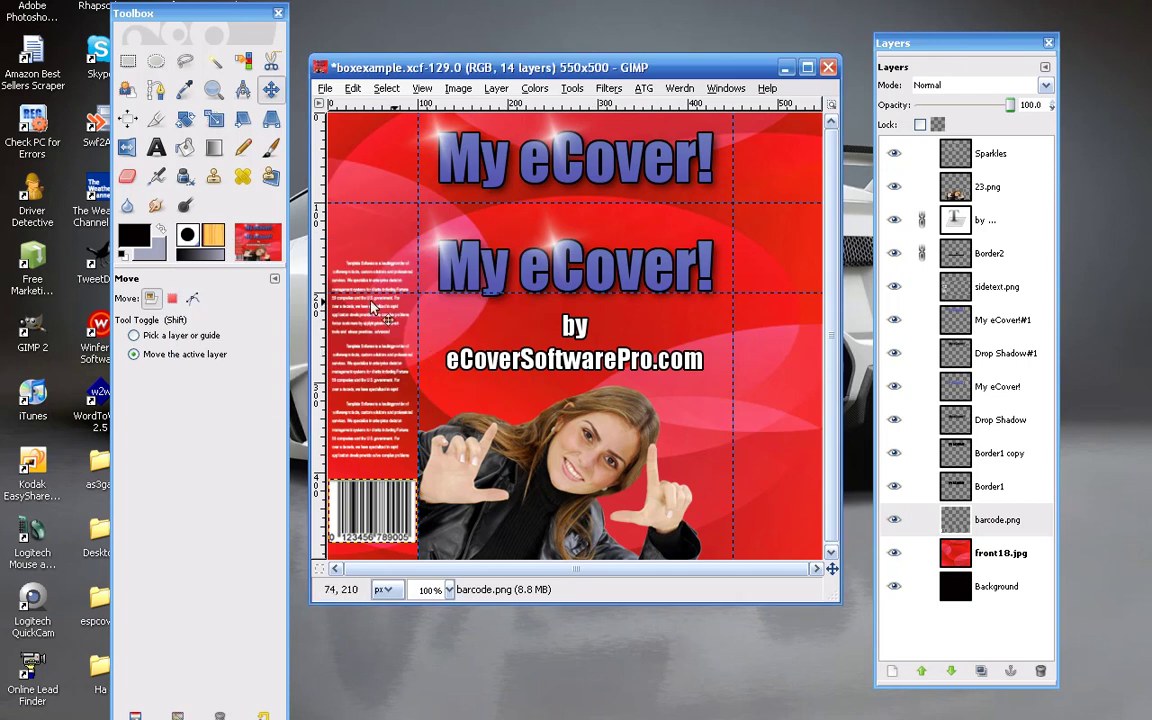
Undo the 200 px guide, then Guillotine the eCover into separate slice images.
key("ctrl+z")
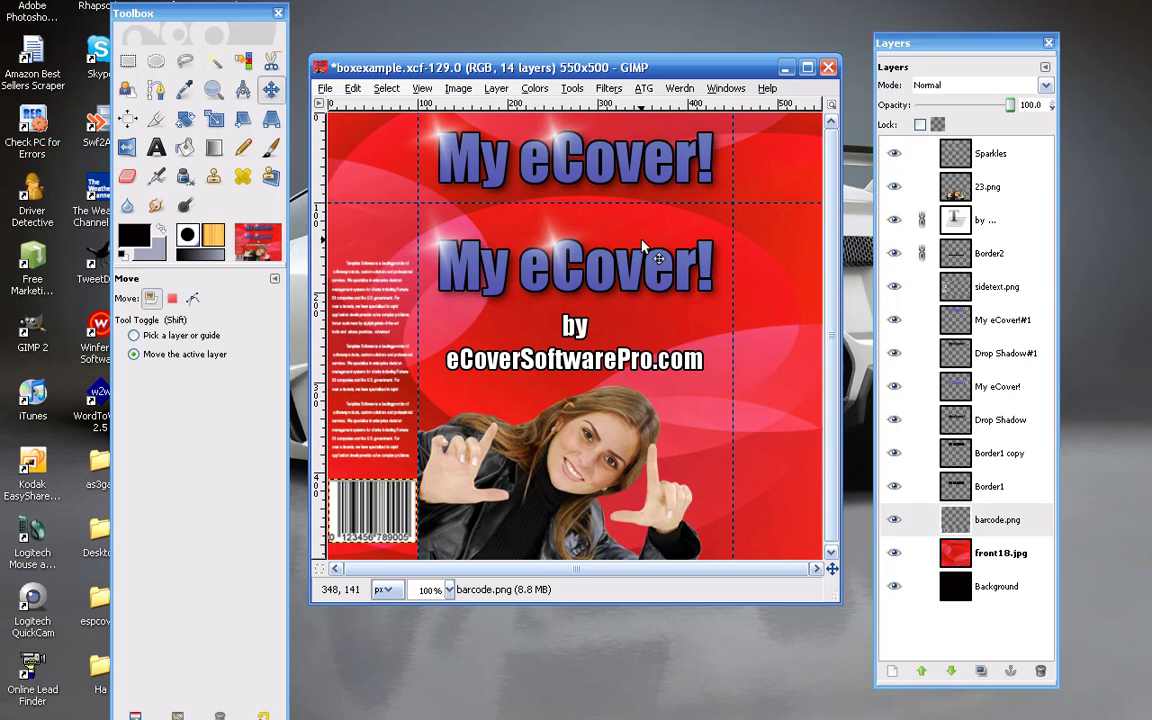
left_click(458, 89)
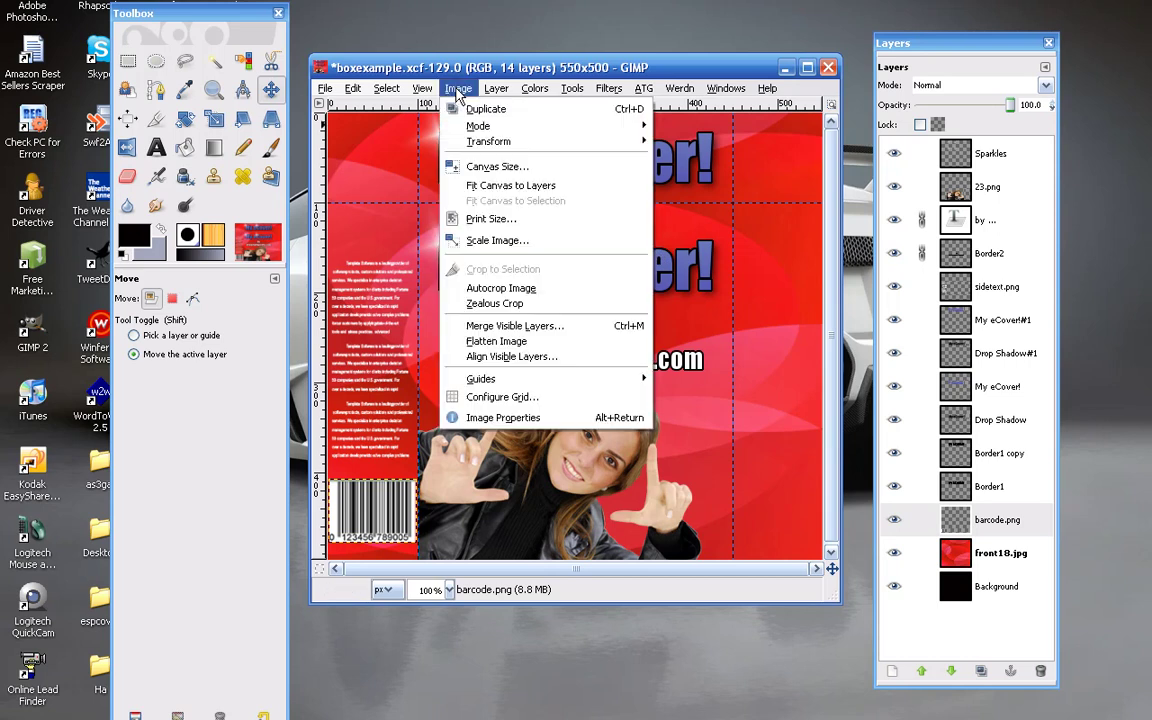
mouse_move(436, 140)
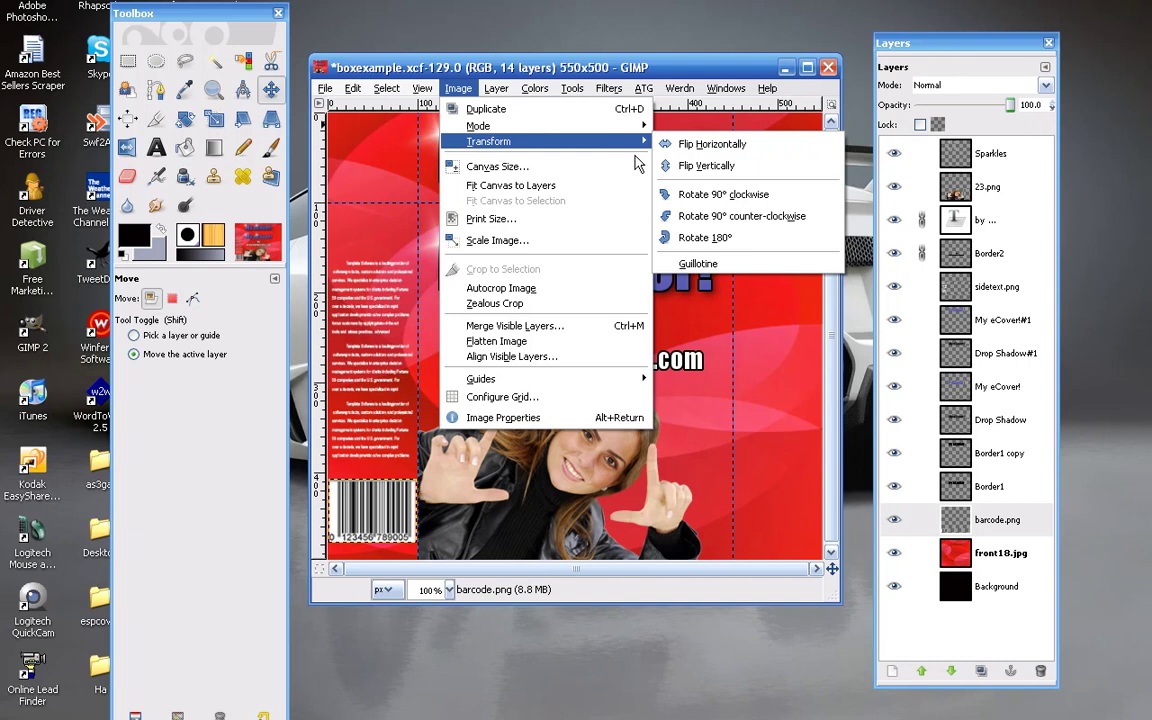
left_click(700, 265)
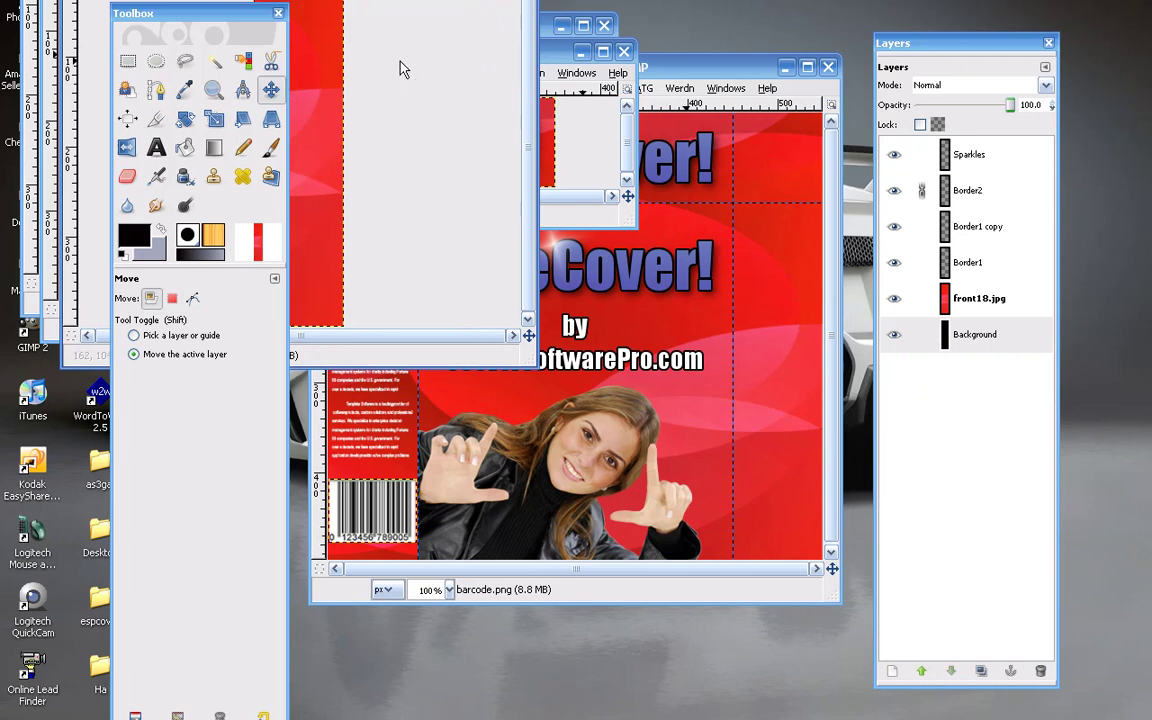
Close the 100x400 slice boxexample-2-1.xcf, discarding its changes.
left_click_drag(519, 70, 669, 173)
key("ctrl+w")
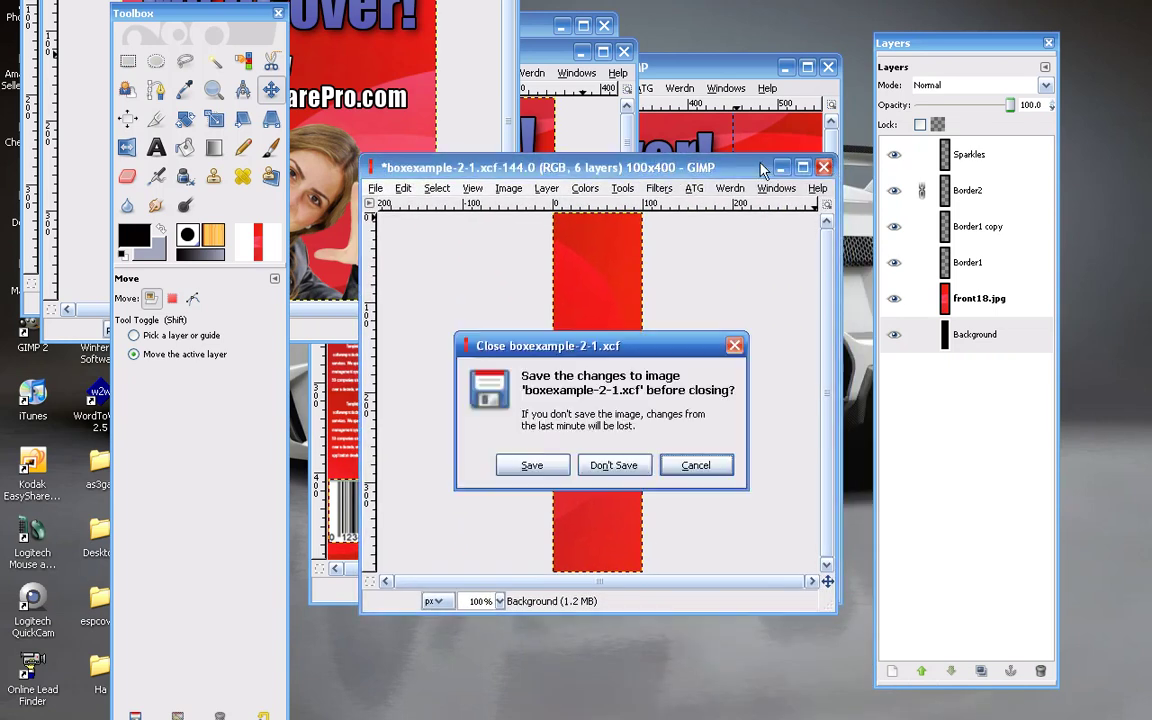
left_click(620, 467)
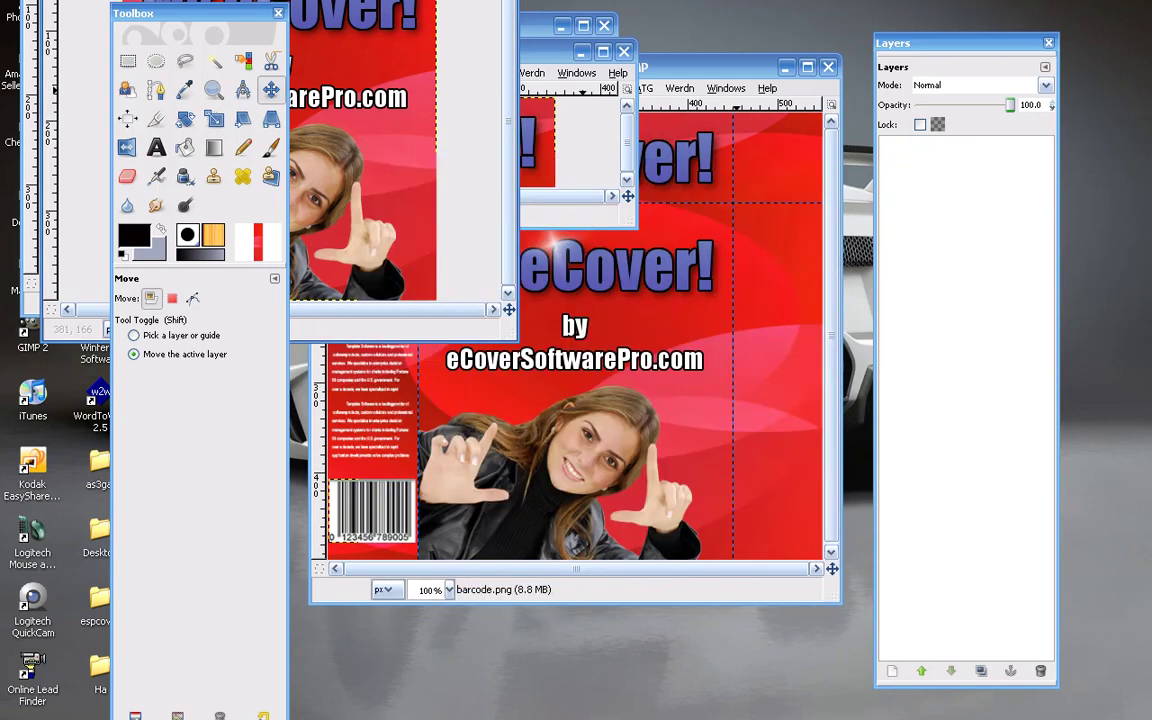
Export the 350x400 front slice, flattened, to the Desktop as front.jpg at quality 100.
left_click_drag(672, 101, 714, 135)
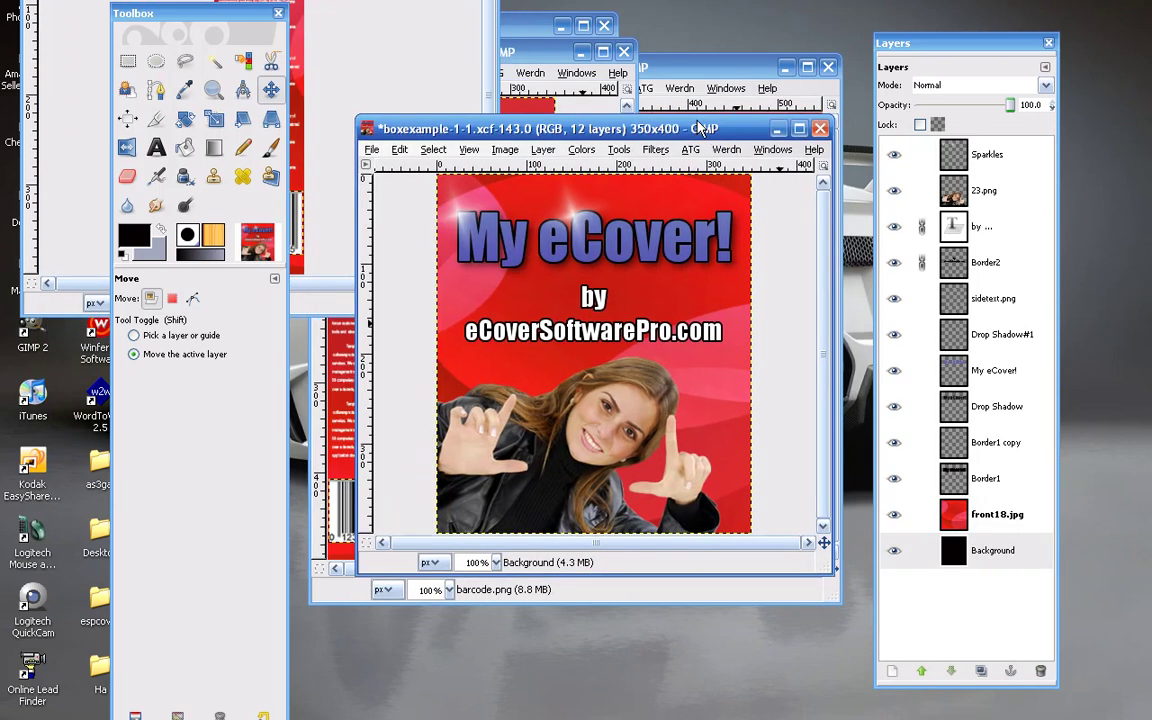
left_click(372, 150)
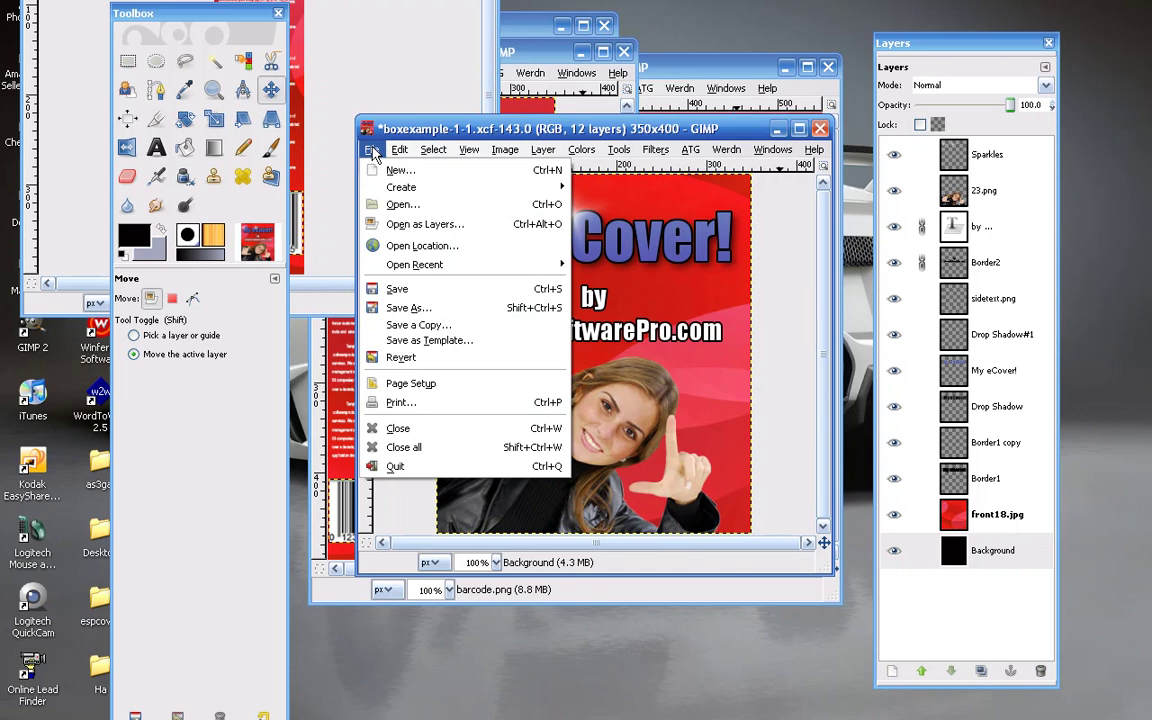
left_click(424, 311)
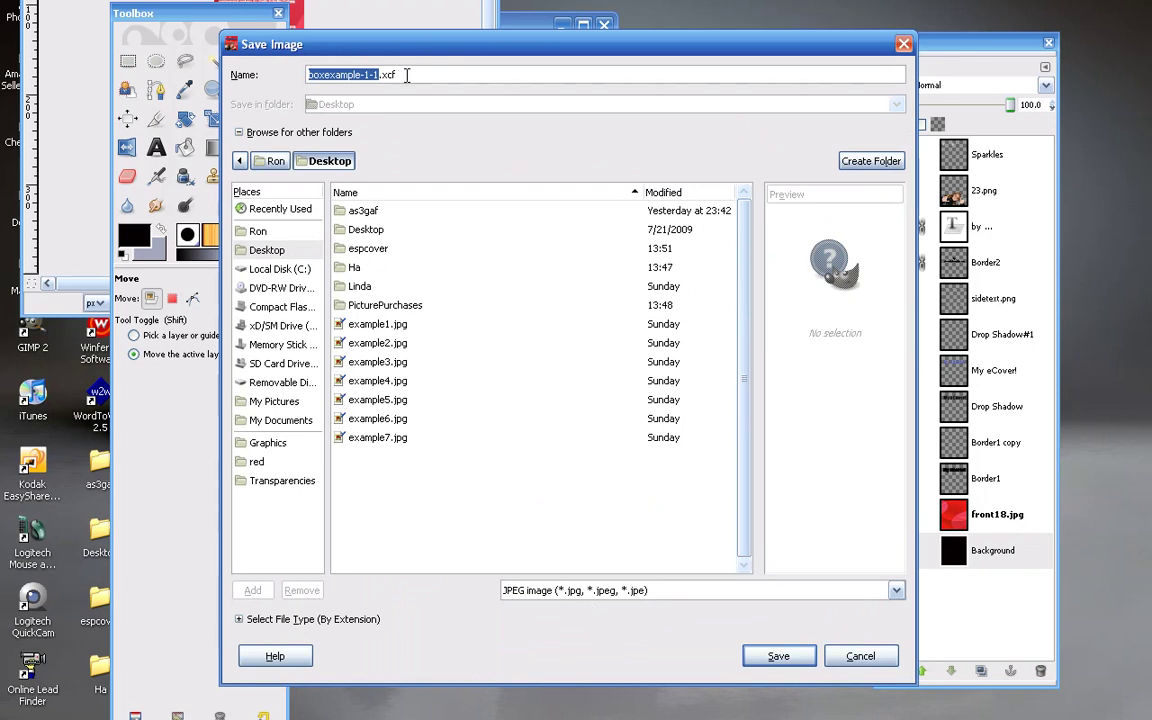
left_click_drag(478, 74, 295, 74)
type("front.jpg")
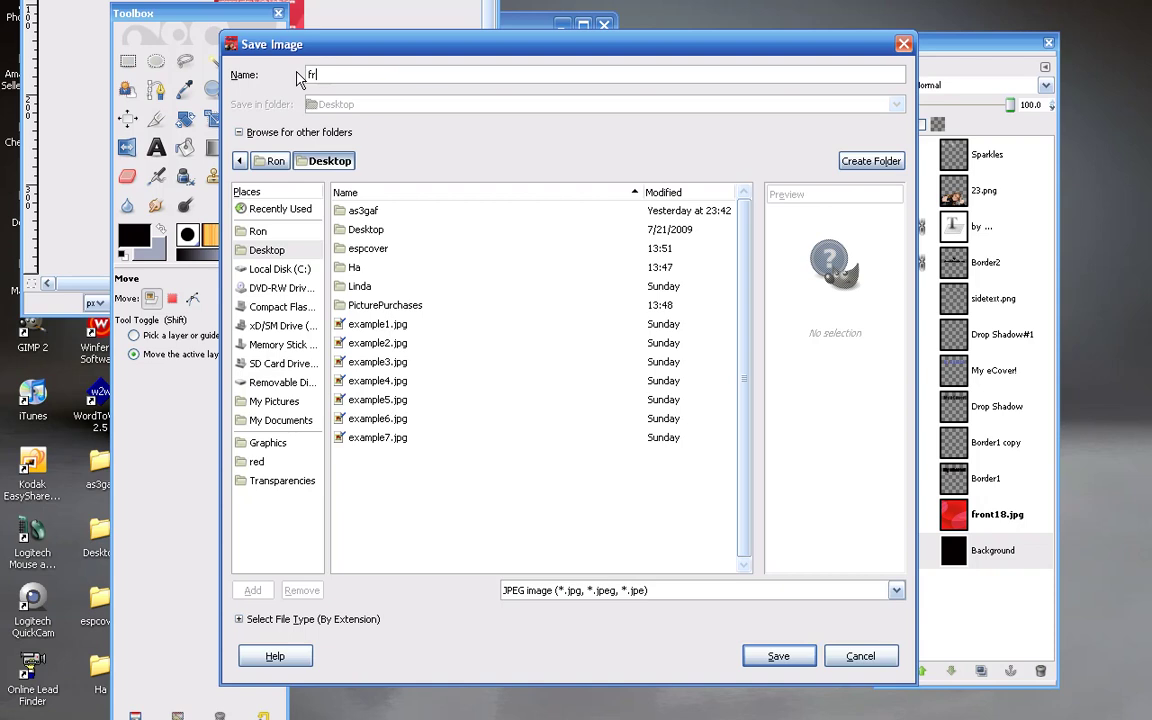
left_click(776, 658)
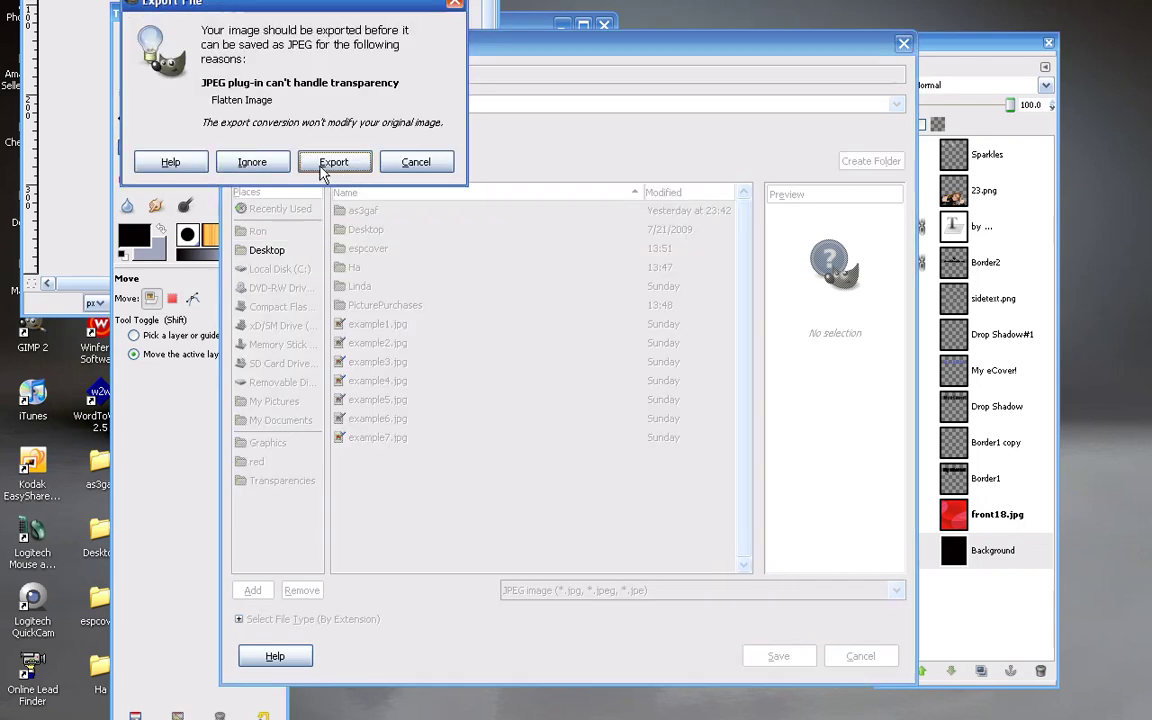
left_click(331, 159)
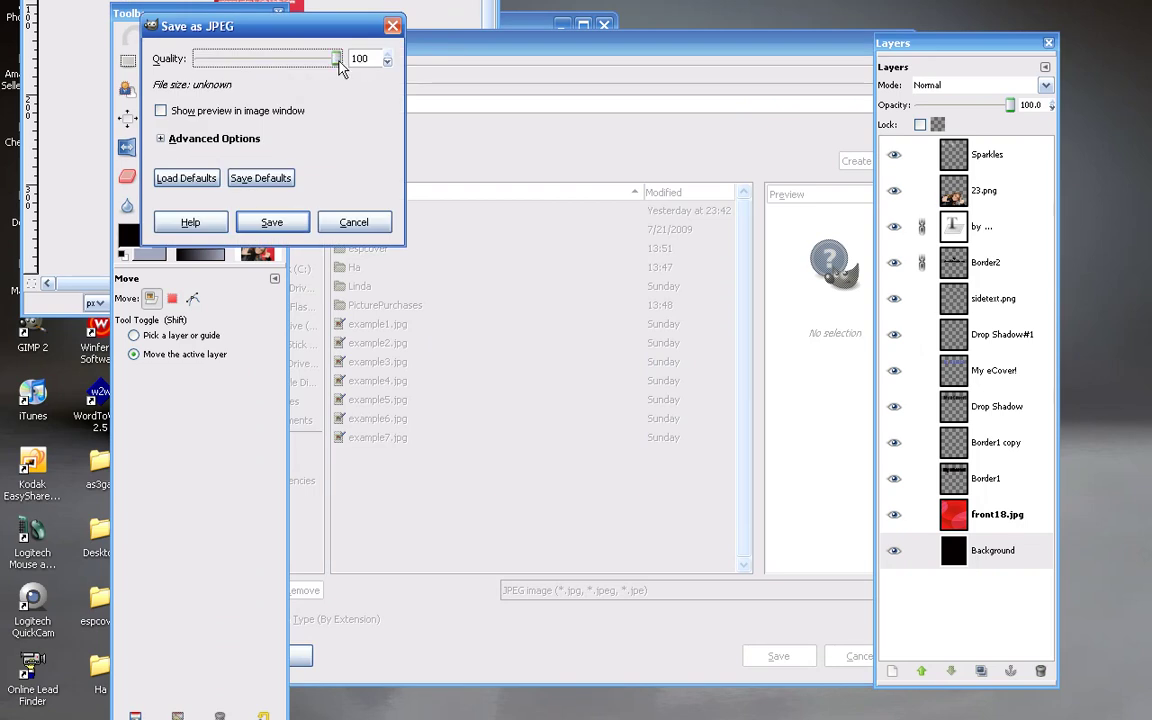
left_click(276, 222)
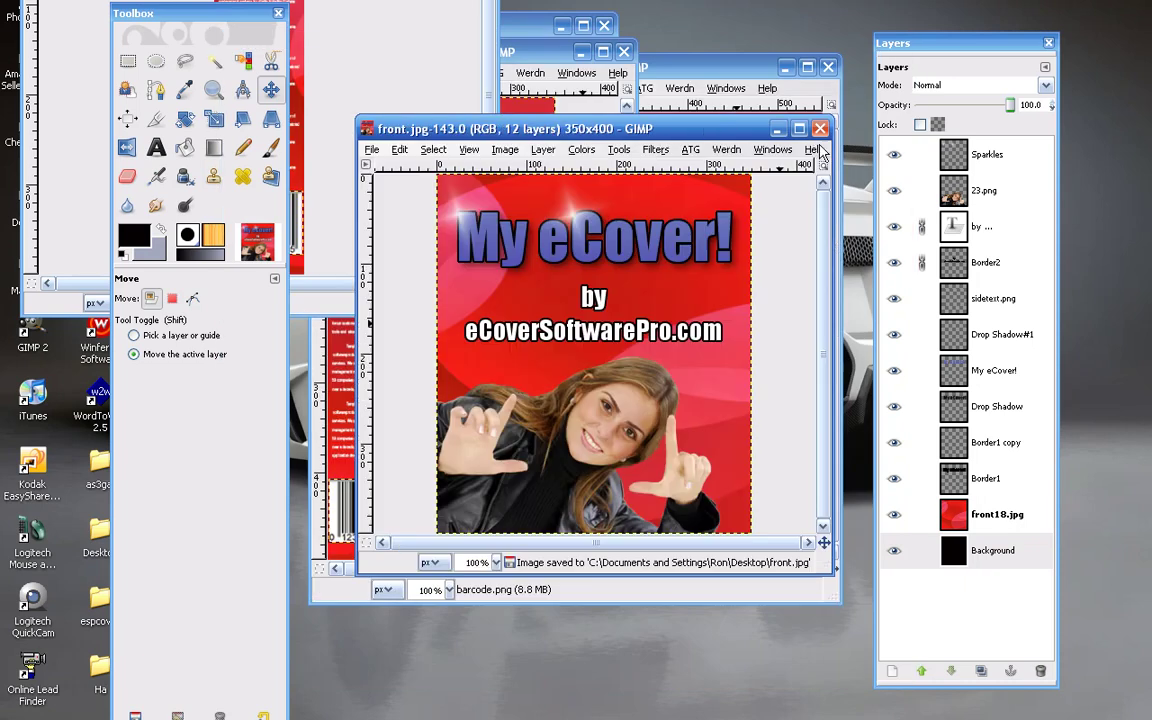
Close front.jpg and export the 100x400 side slice, flattened, as side.jpg on the Desktop.
left_click(820, 129)
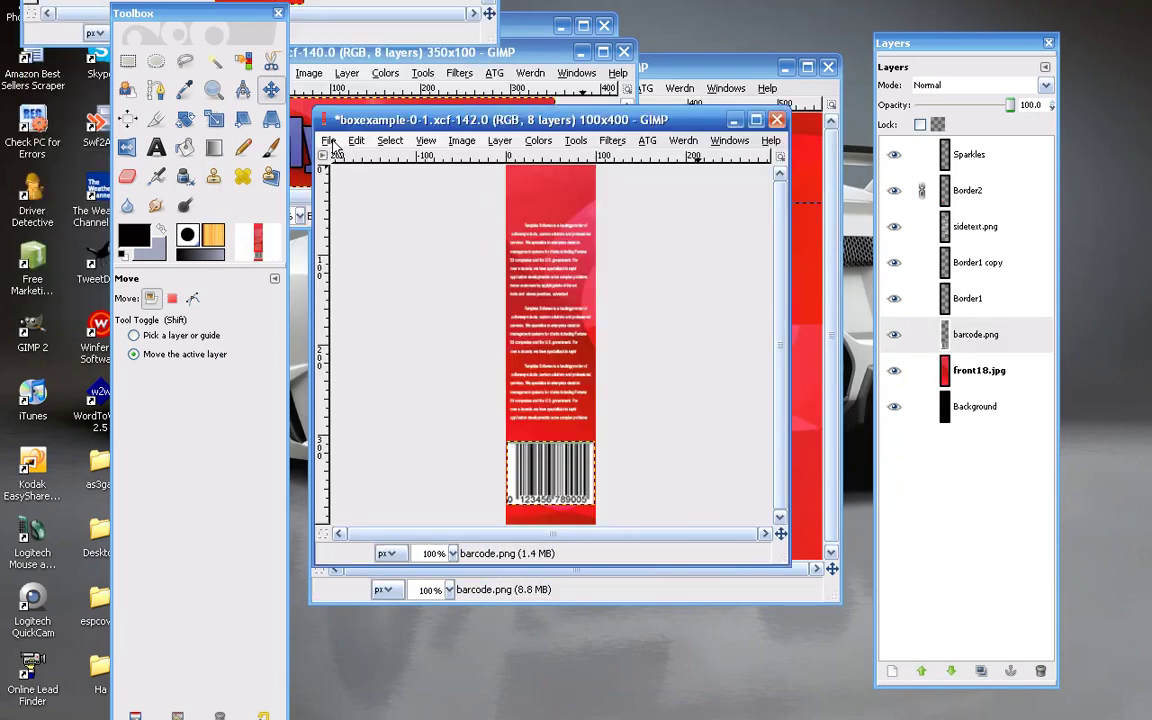
left_click(328, 140)
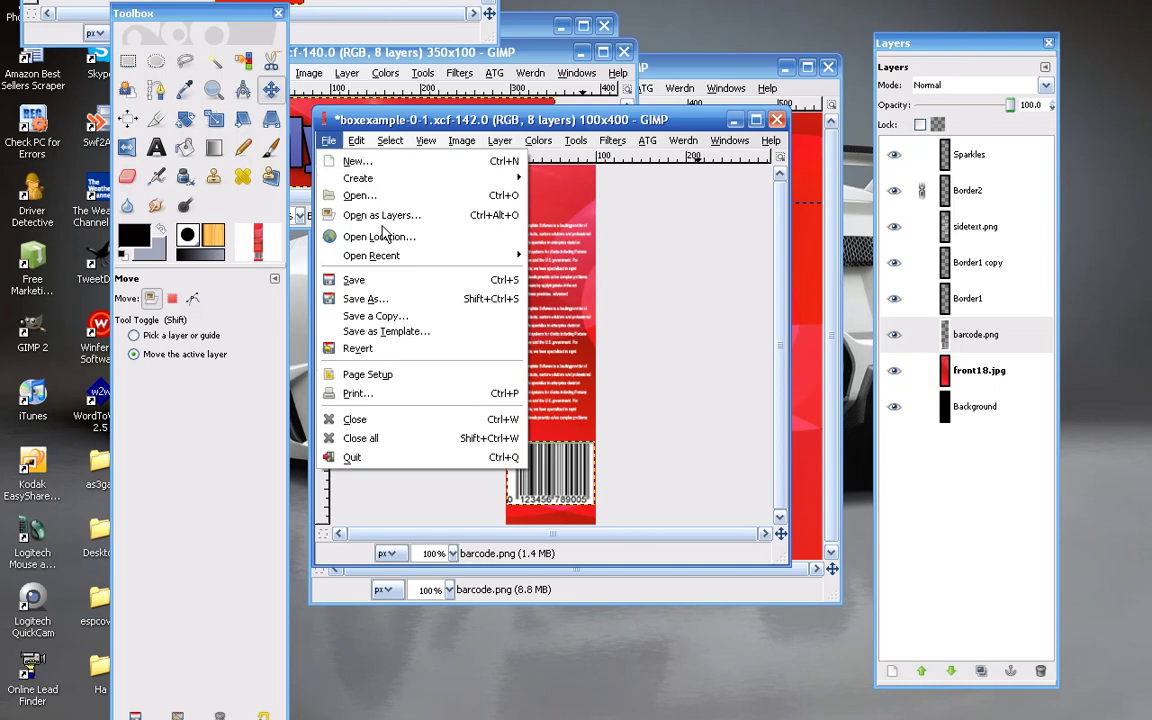
left_click(424, 304)
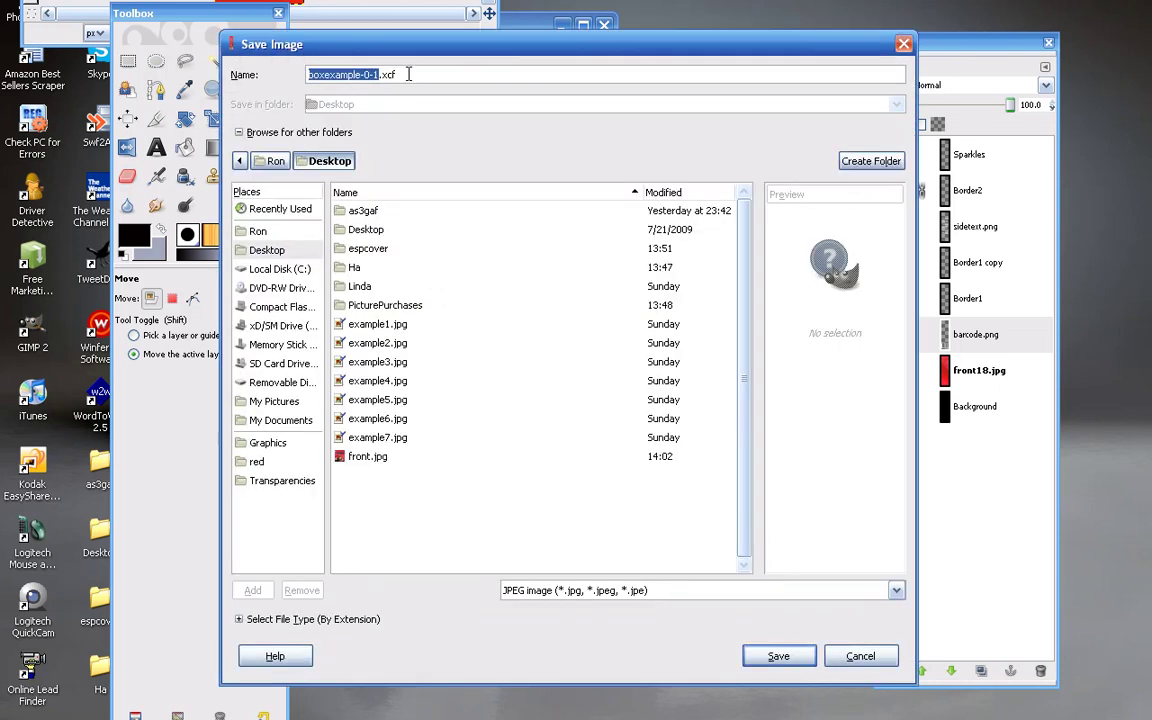
left_click_drag(408, 74, 287, 77)
type("side.")
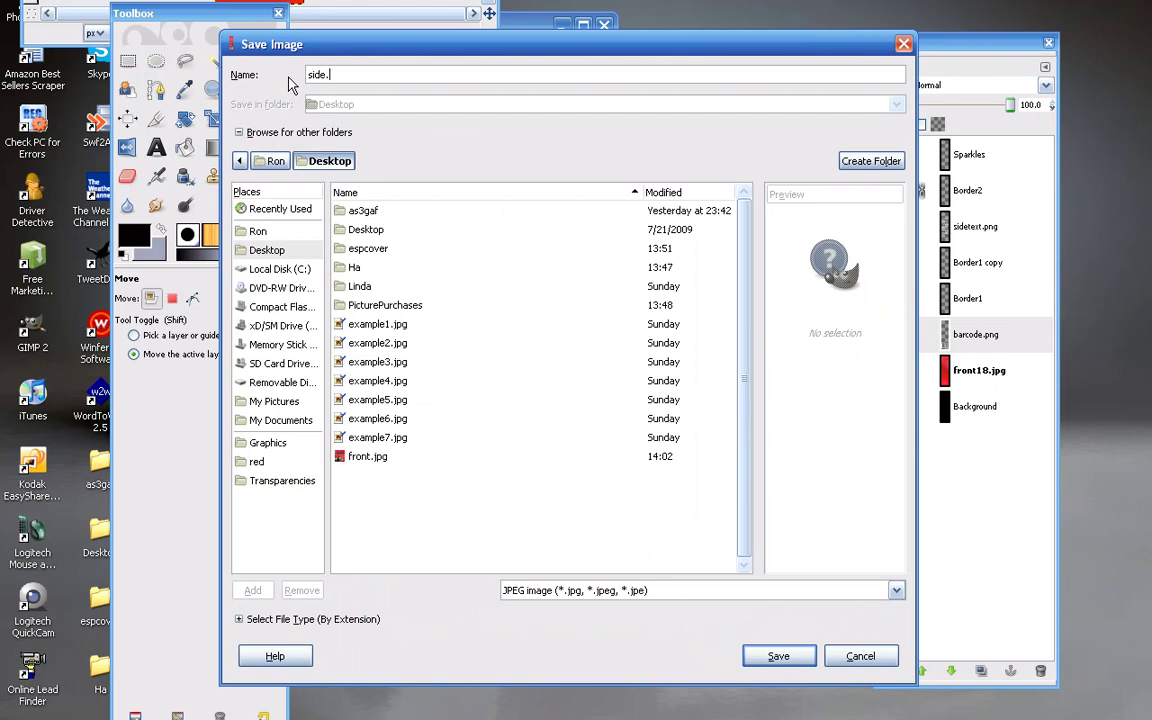
type("jpg")
left_click(797, 656)
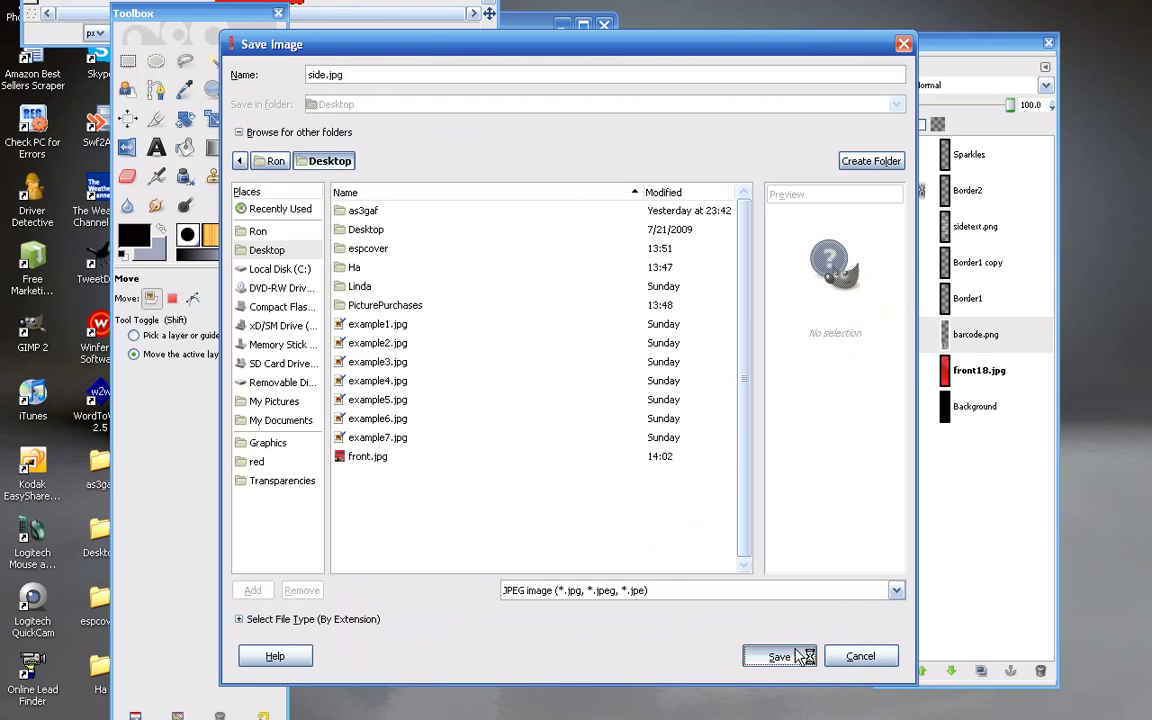
left_click(265, 38)
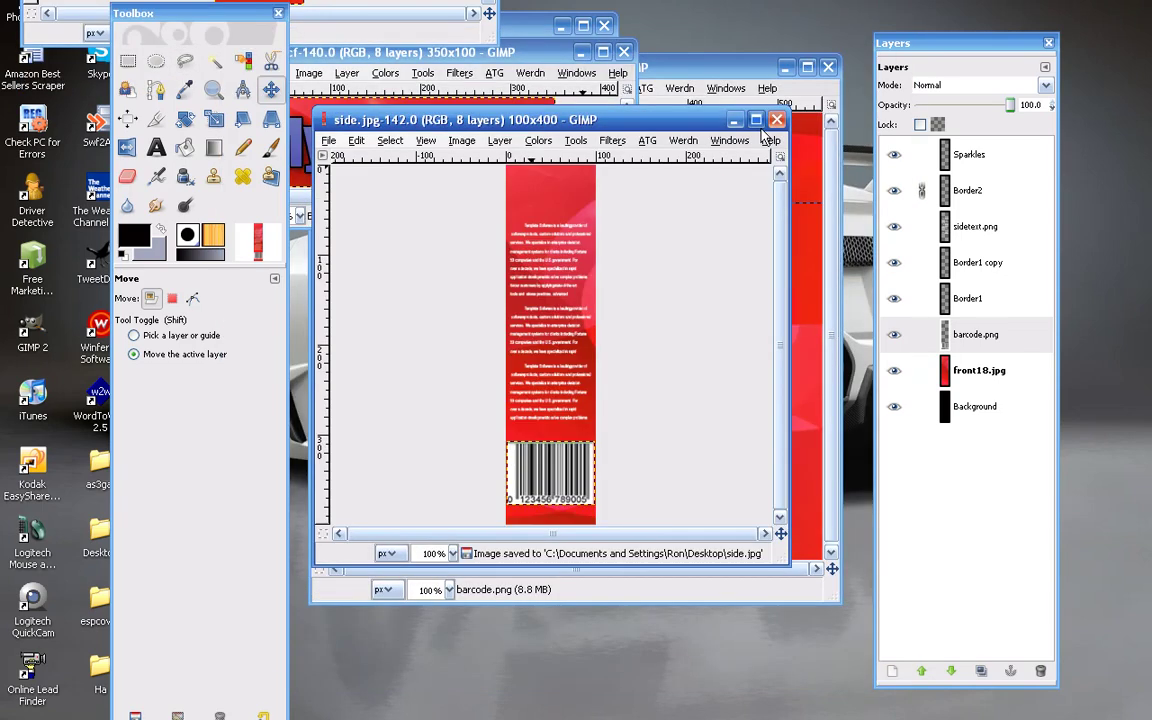
Close side.jpg and the 100x100 boxexample-2-0 slice without saving.
left_click(776, 120)
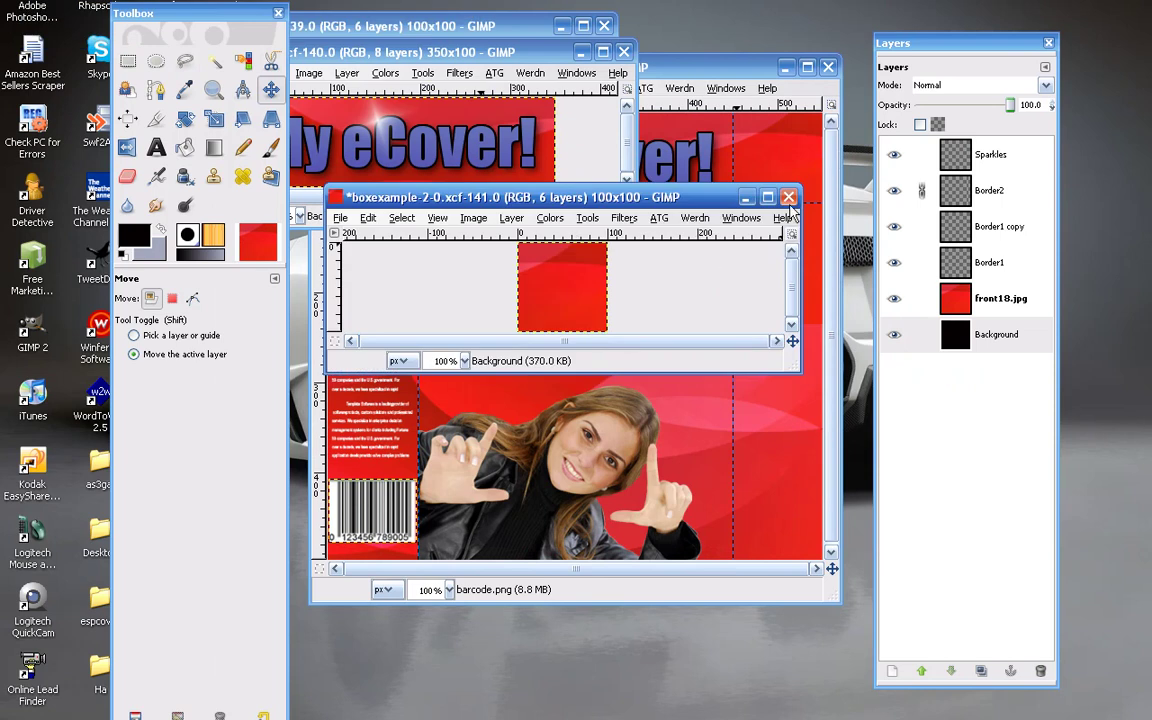
left_click(789, 198)
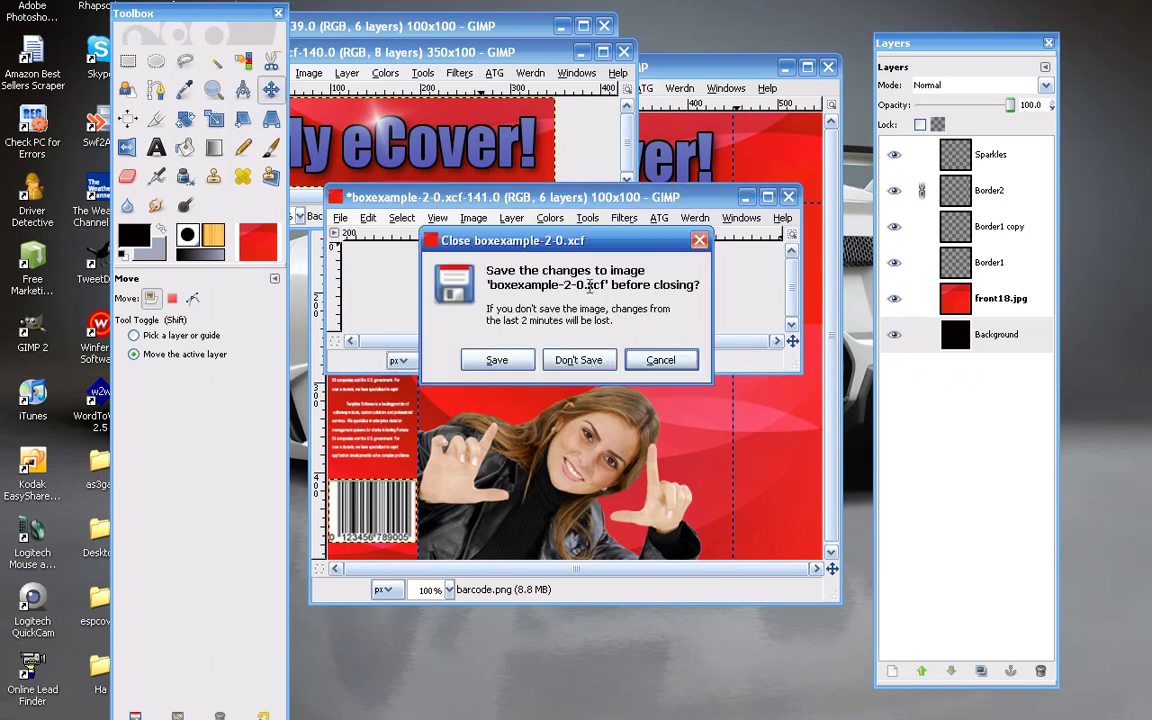
left_click(593, 366)
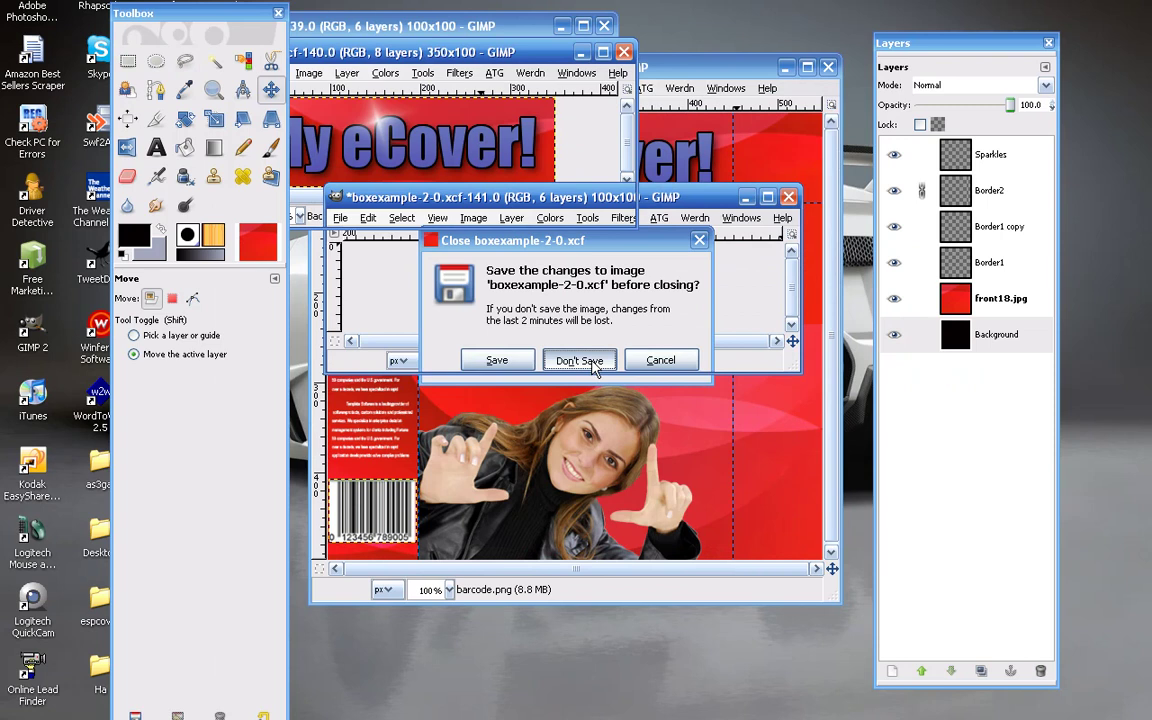
Export the 350x100 banner slice, flattened, as top.jpg at quality 100.
left_click_drag(420, 52, 575, 184)
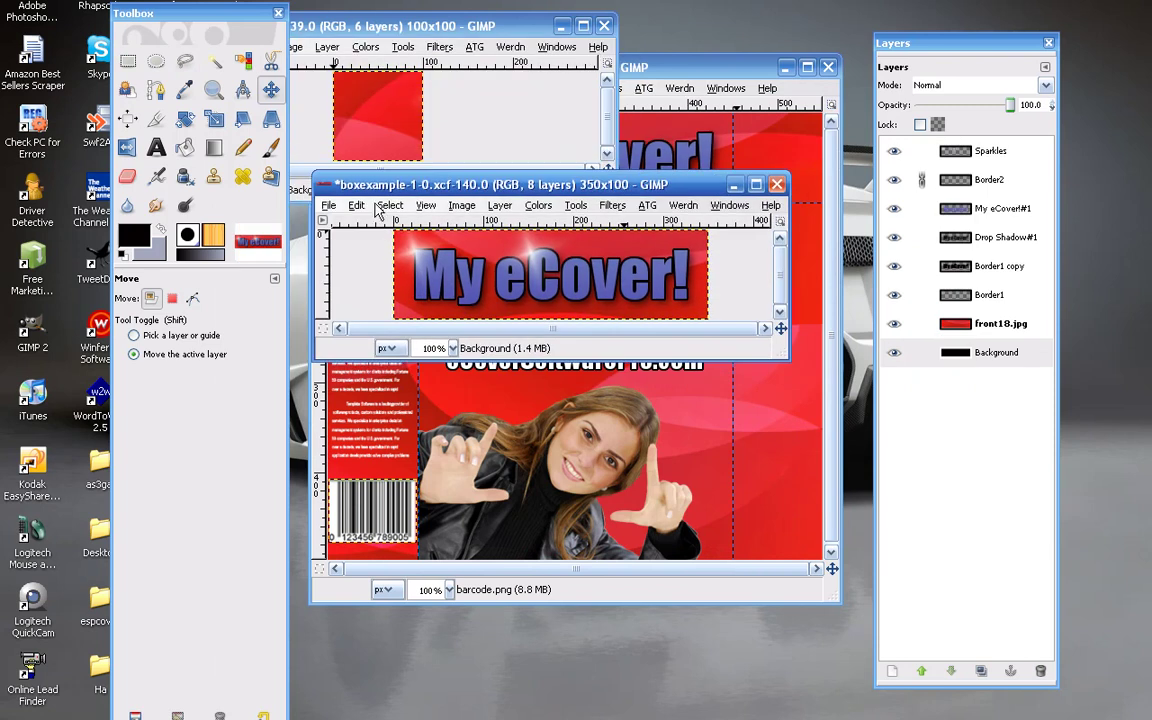
left_click(328, 205)
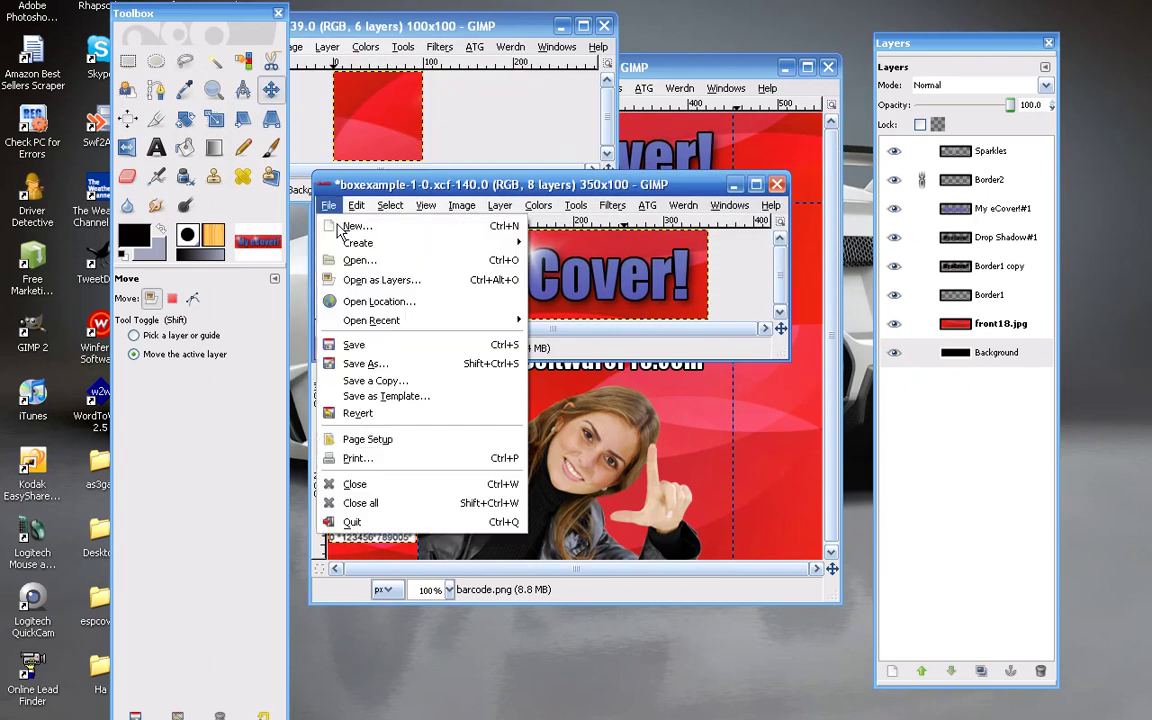
left_click(380, 366)
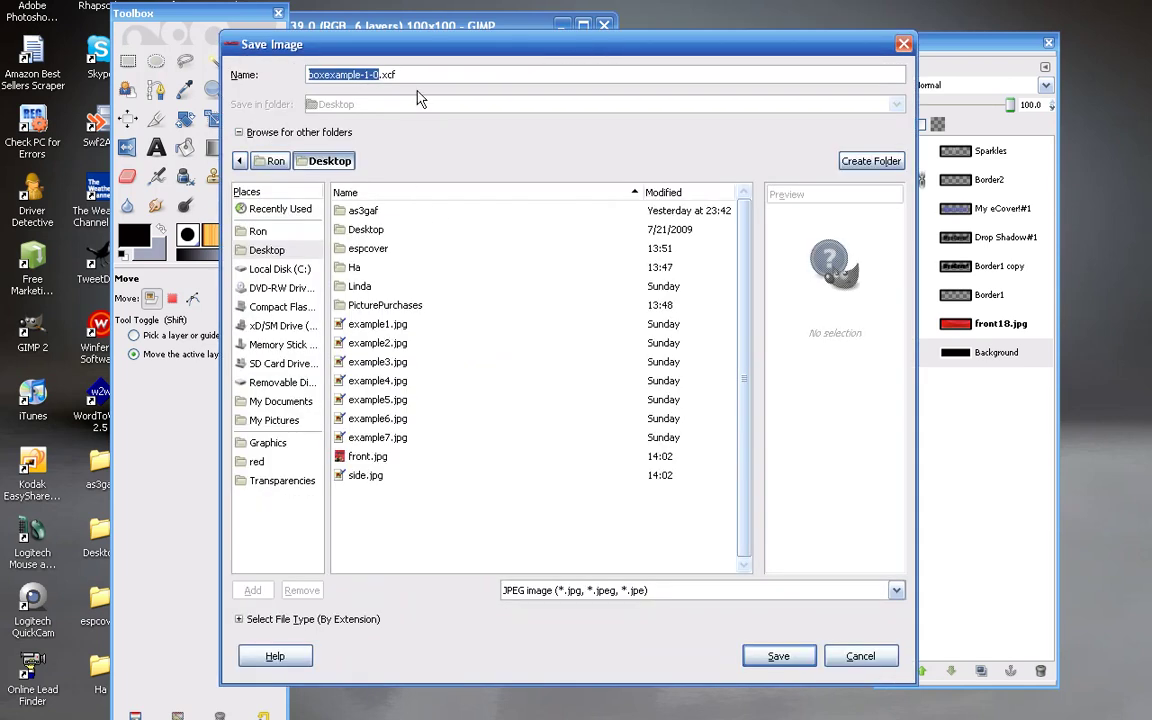
key("ctrl+a")
type("top.jpg")
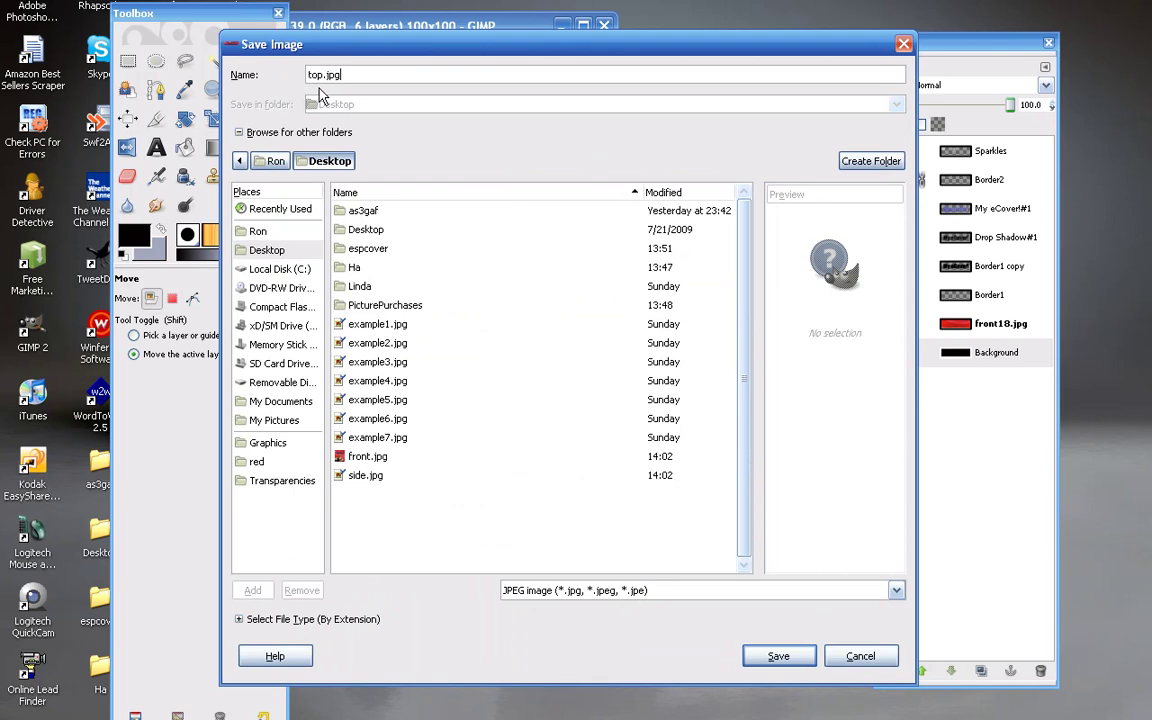
left_click(779, 657)
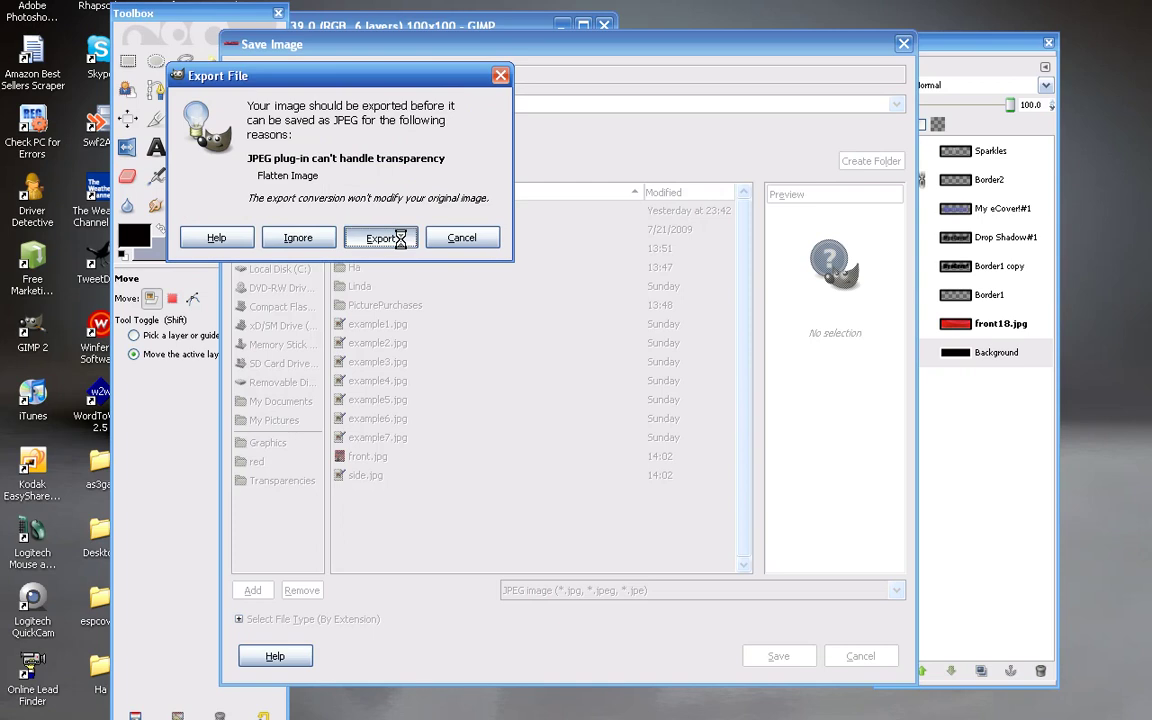
left_click(398, 237)
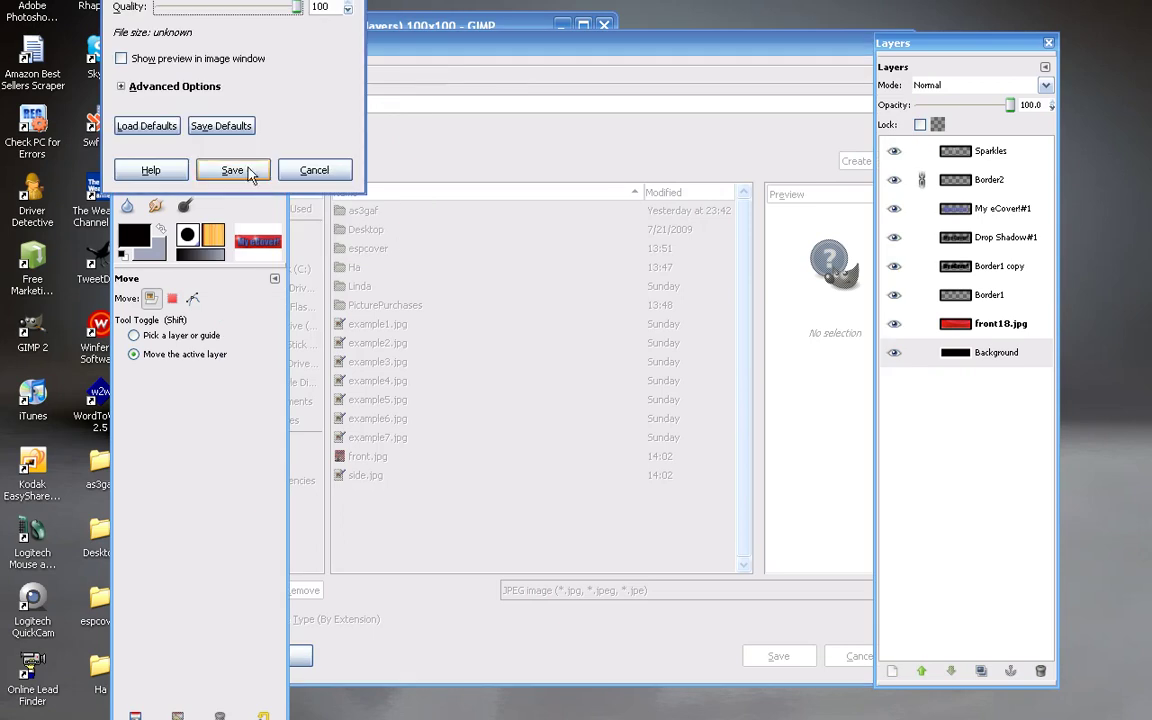
left_click(248, 171)
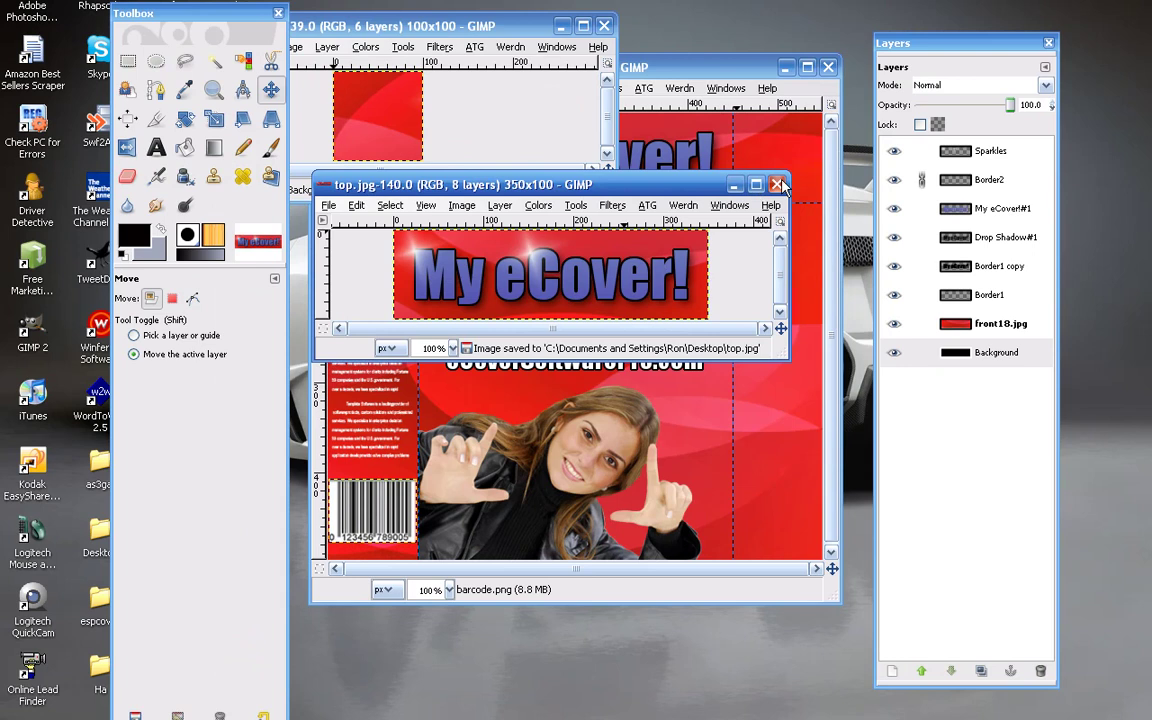
Close top.jpg and the boxexample-0-0 slice without saving, leaving only boxexample.xcf.
left_click(777, 185)
left_click_drag(510, 26, 602, 185)
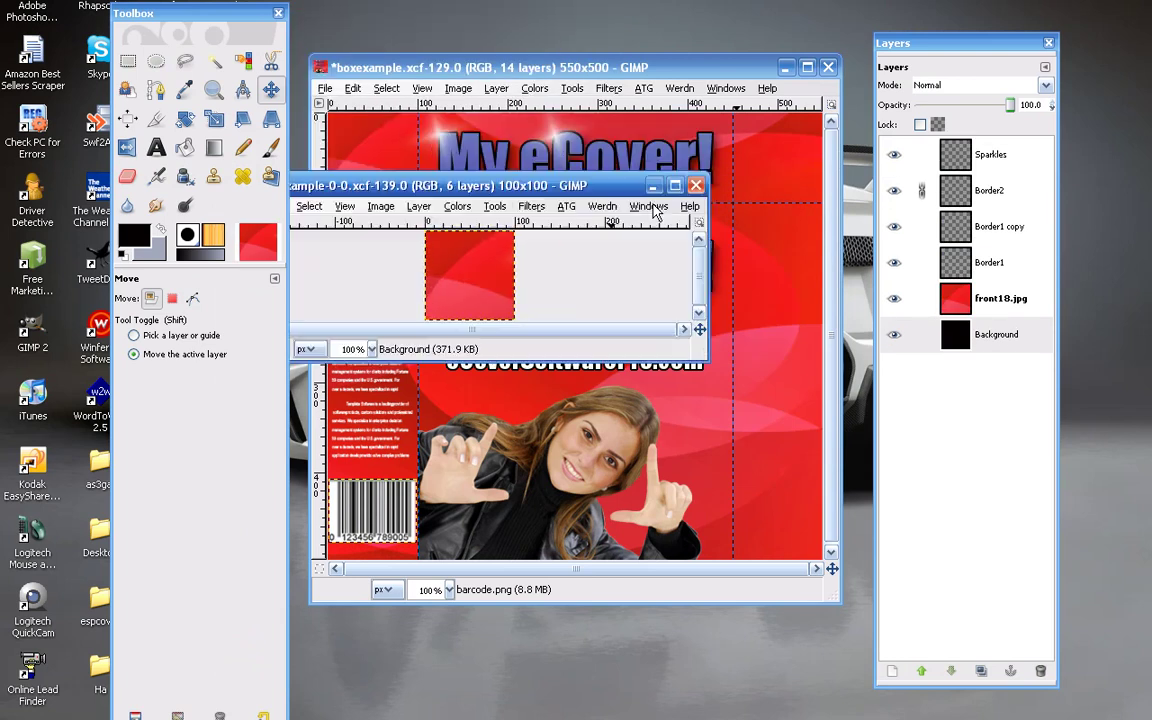
key("ctrl+w")
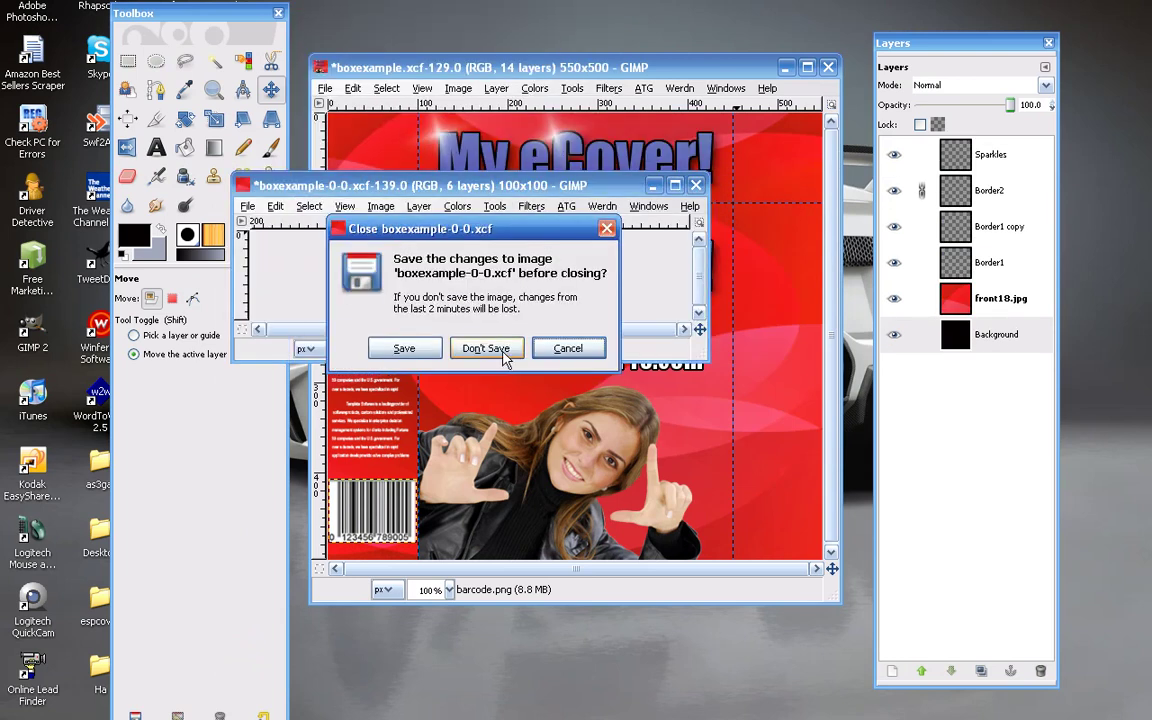
left_click(497, 352)
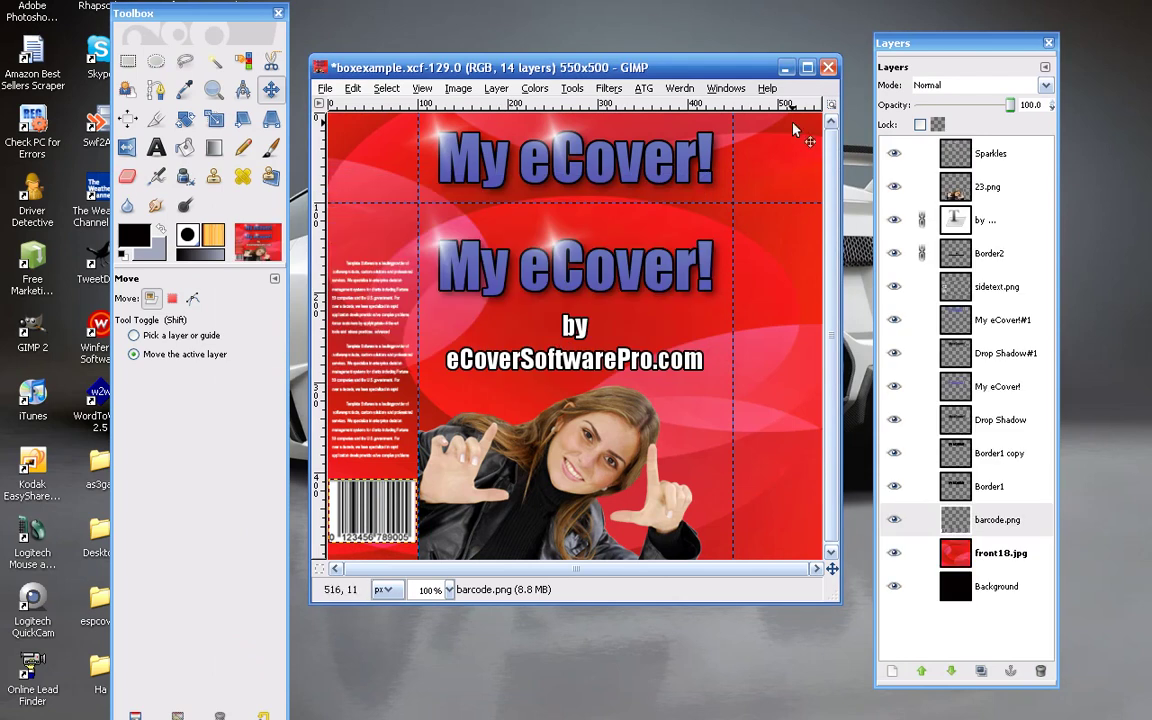
Minimize GIMP, step through eCover Software Pro's templates to template07, and apply it.
left_click(787, 68)
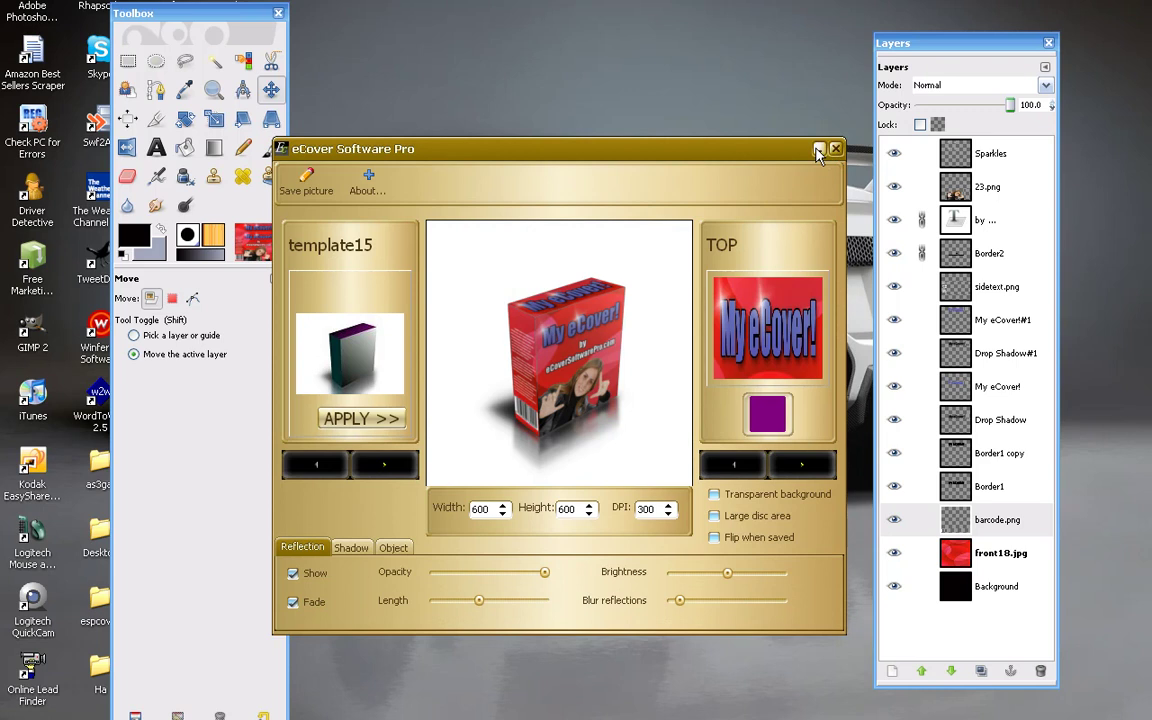
left_click(379, 470)
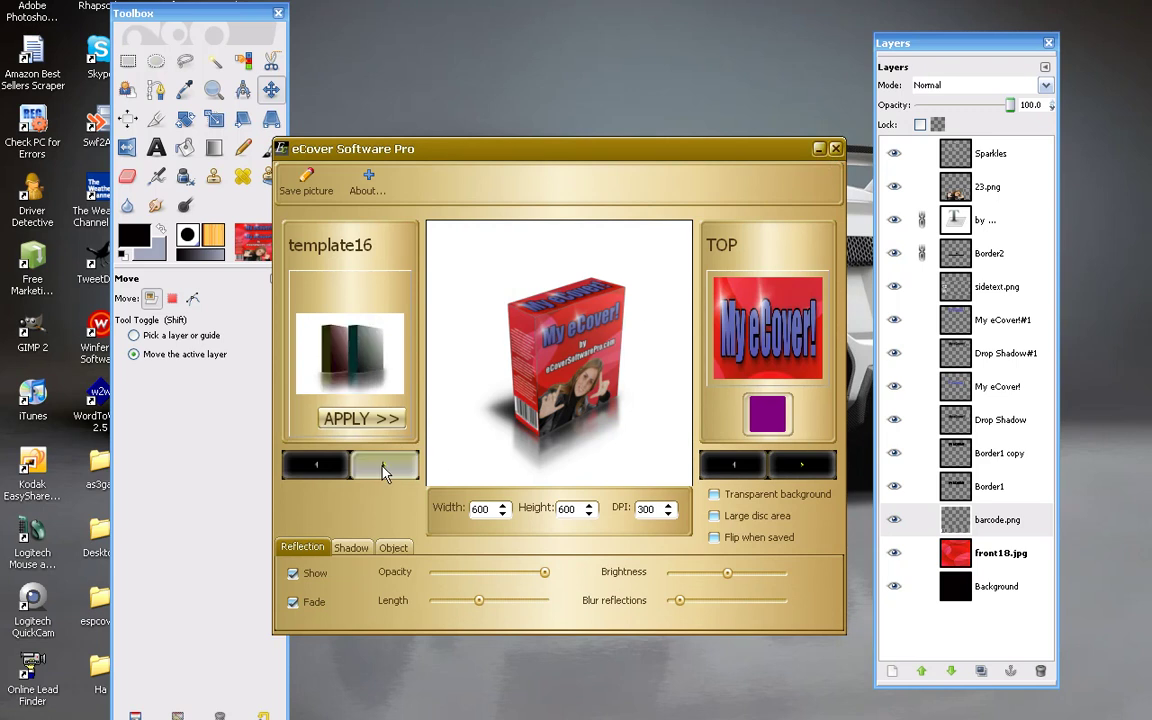
left_click(379, 470)
left_click(345, 473)
left_click(345, 473)
left_click(345, 473)
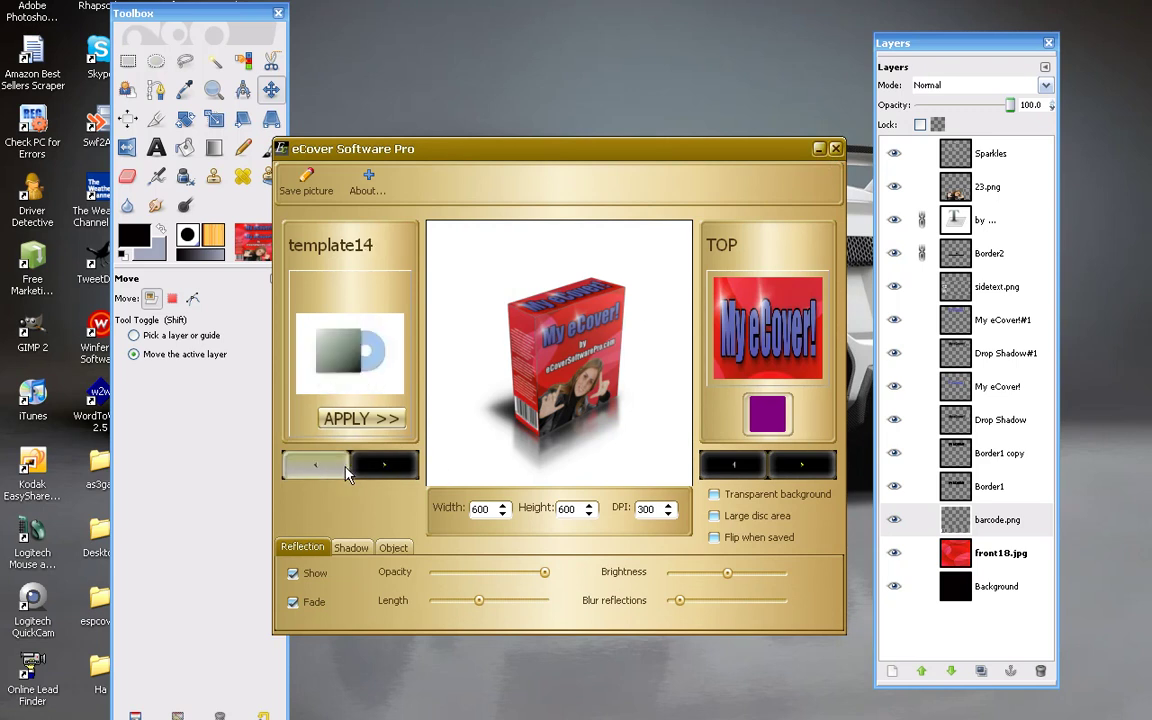
left_click(345, 473)
left_click(345, 473)
left_click(345, 473)
left_click(345, 473)
left_click(345, 473)
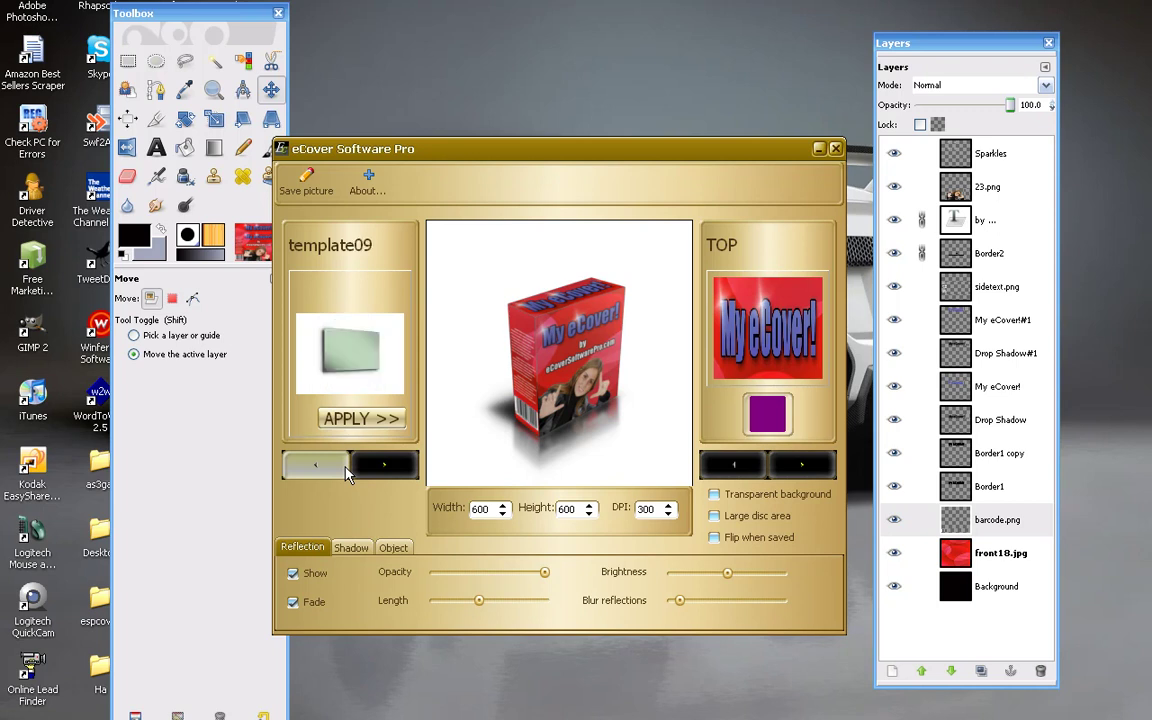
left_click(386, 421)
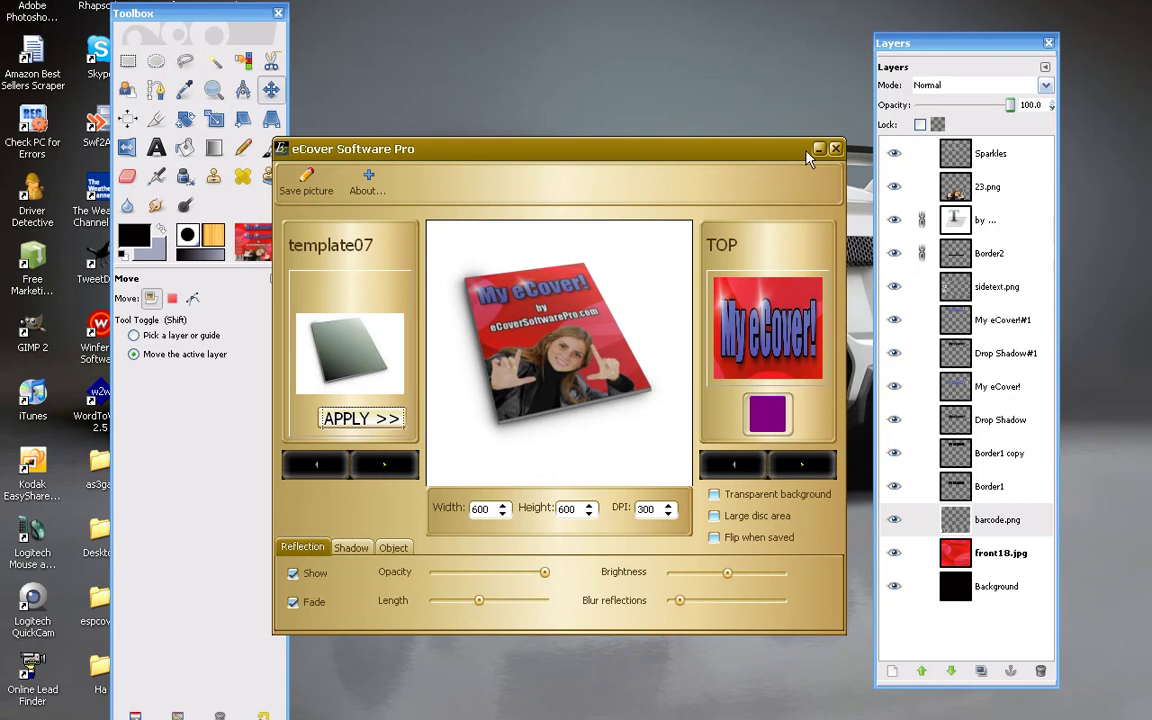
Apply template05 to render the cover as a 3D box, then minimize eCover Software Pro.
left_click(322, 468)
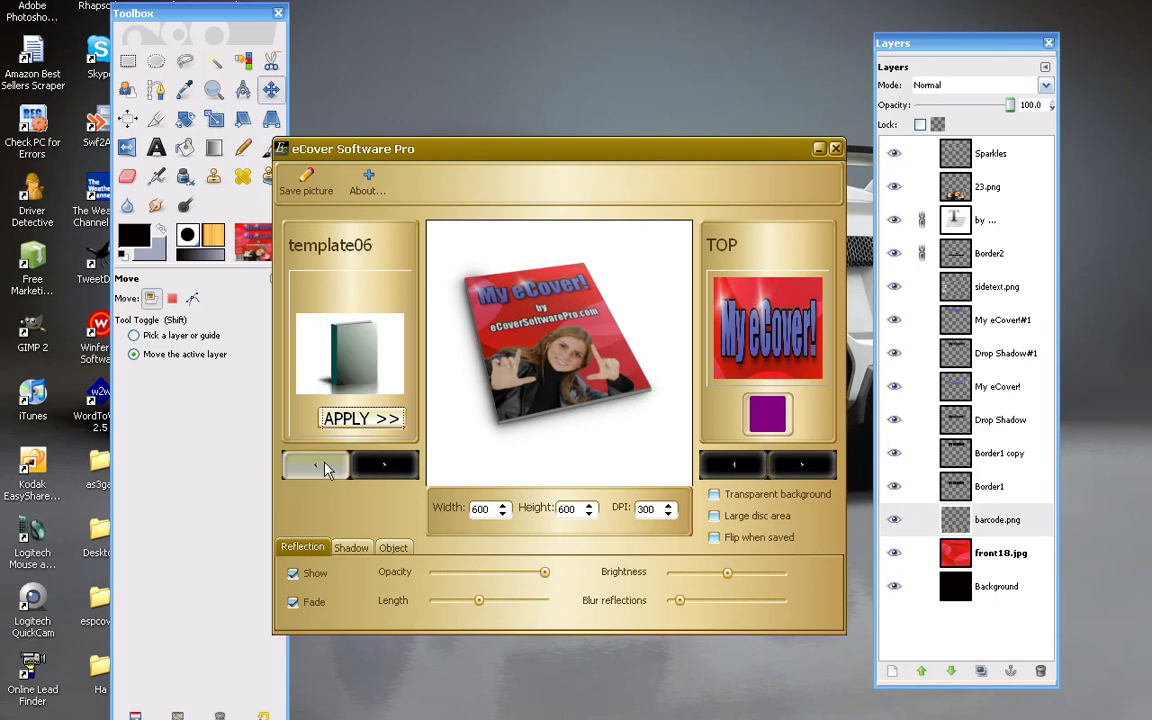
left_click(322, 468)
left_click(377, 420)
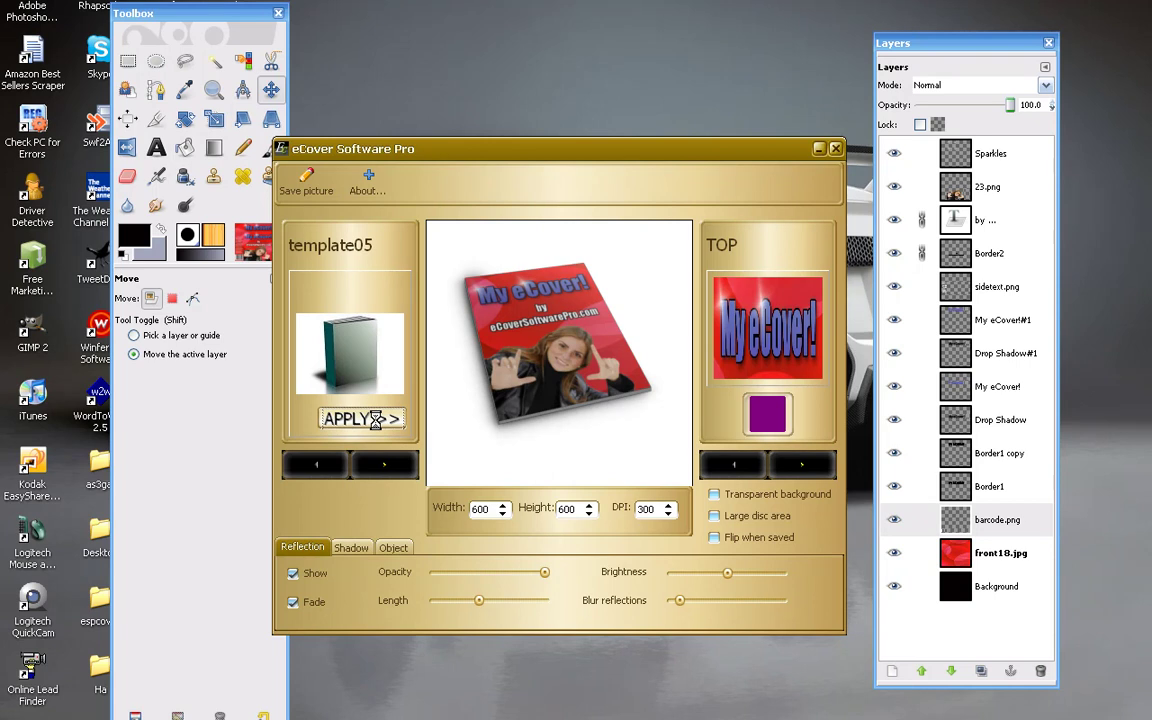
left_click(377, 421)
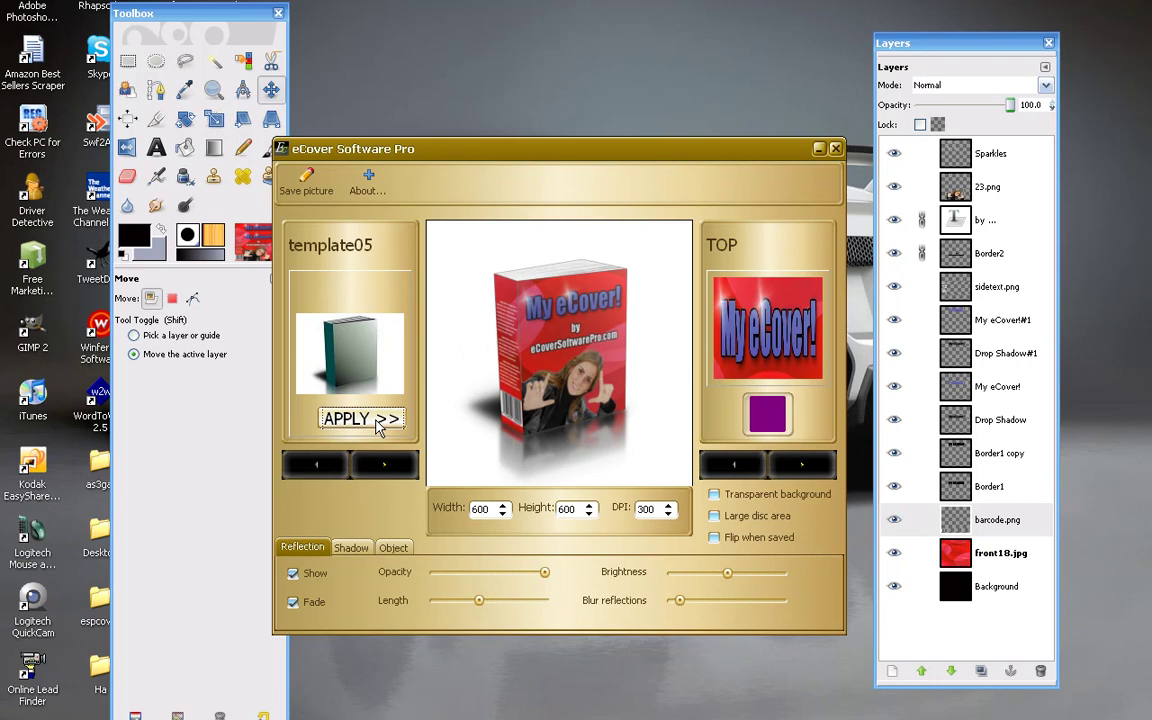
left_click(818, 149)
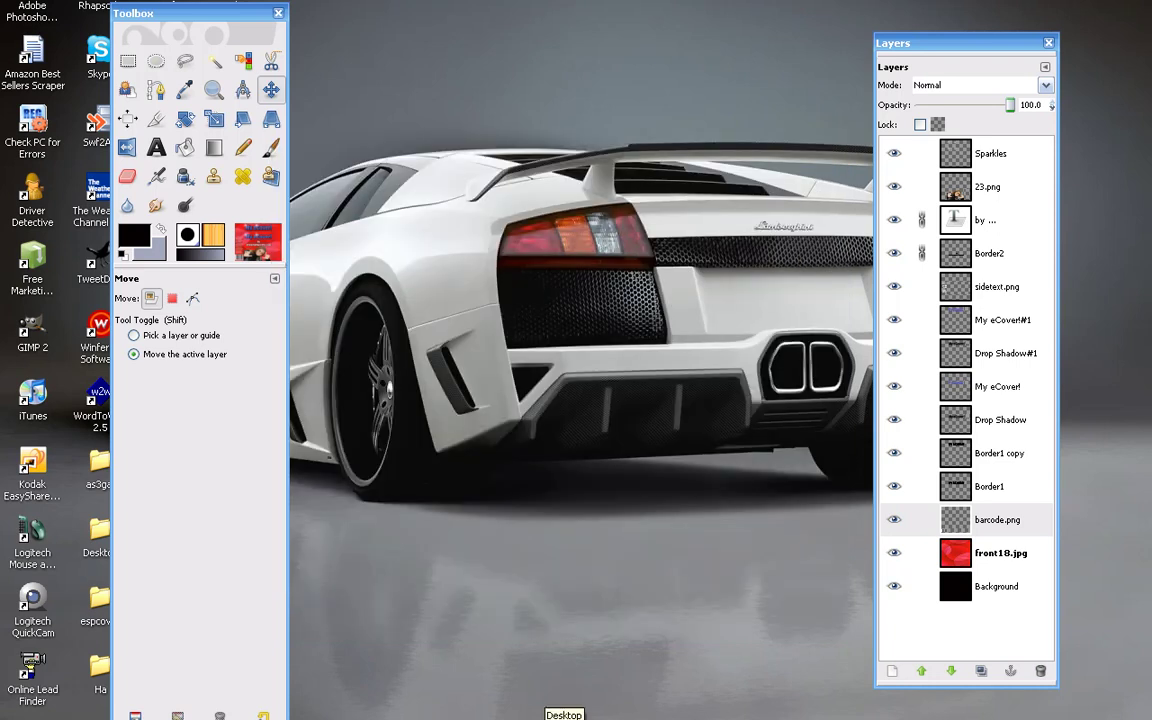
Page through the sample mockups in Picture and Fax Viewer to the tilted spiral-bound book.
left_click(660, 712)
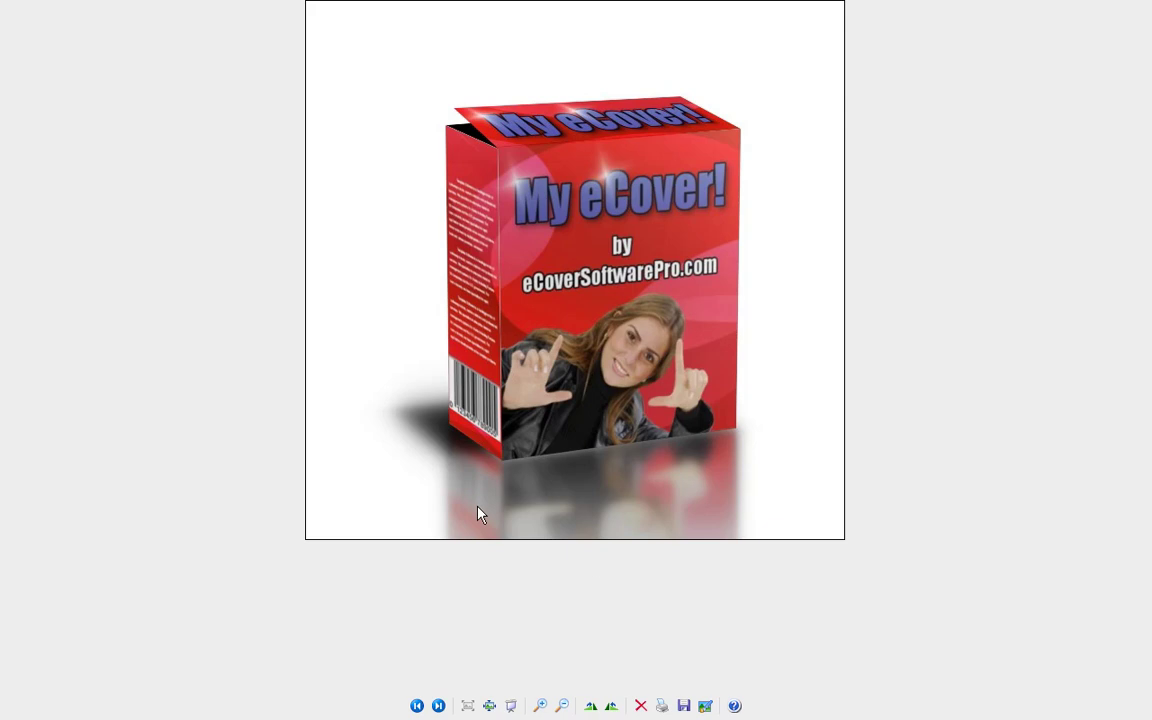
left_click(439, 706)
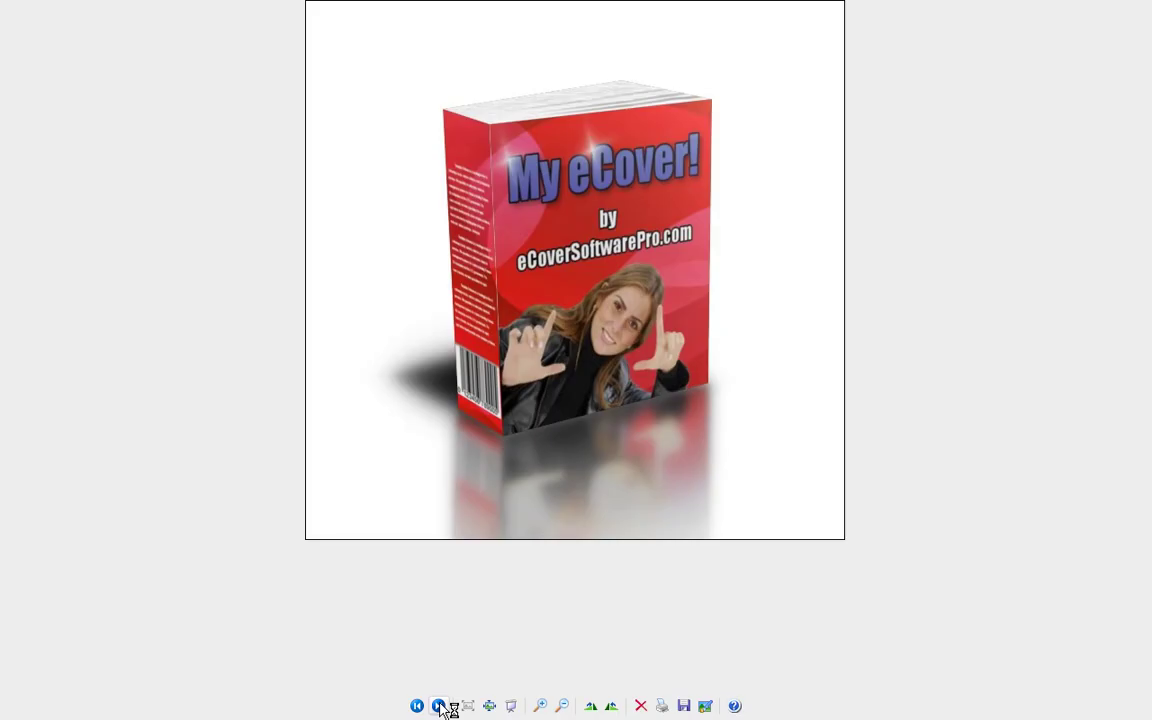
left_click(439, 706)
left_click(439, 706)
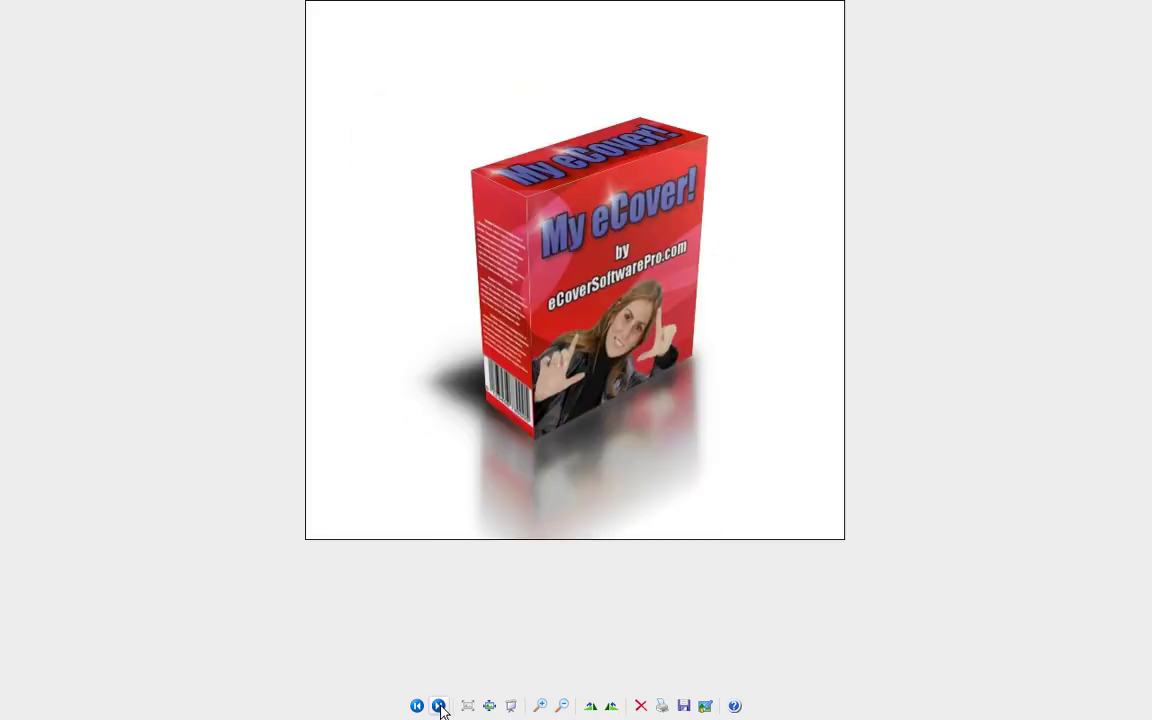
left_click(439, 706)
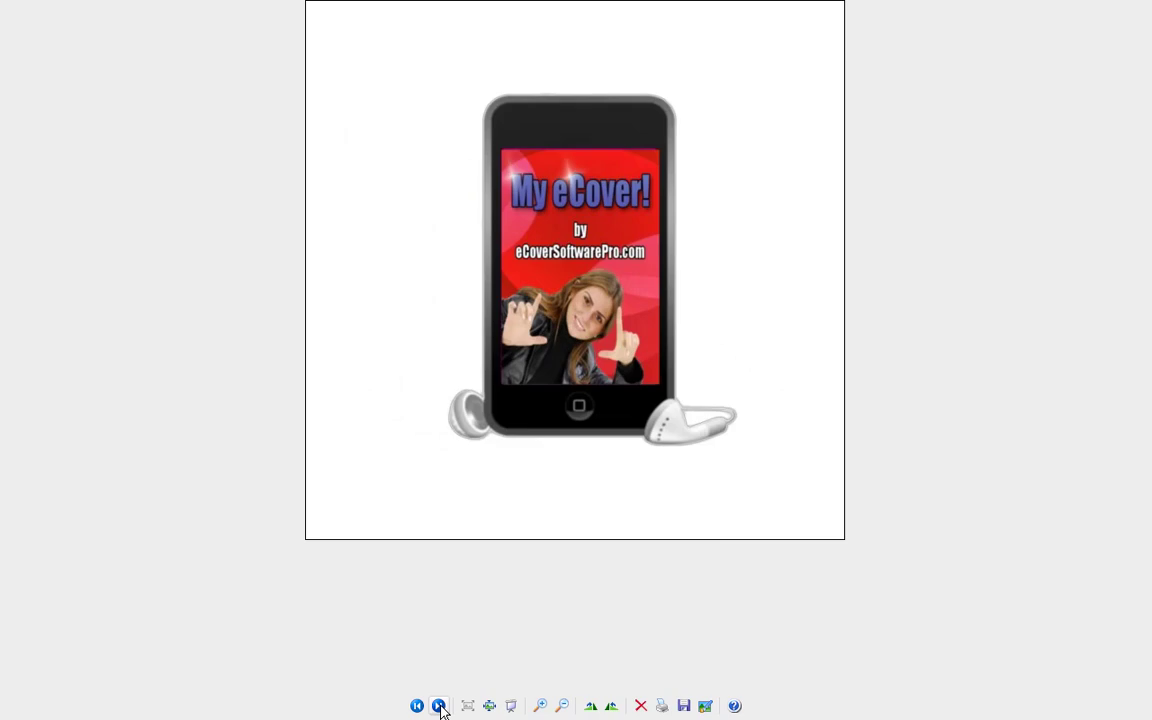
left_click(439, 706)
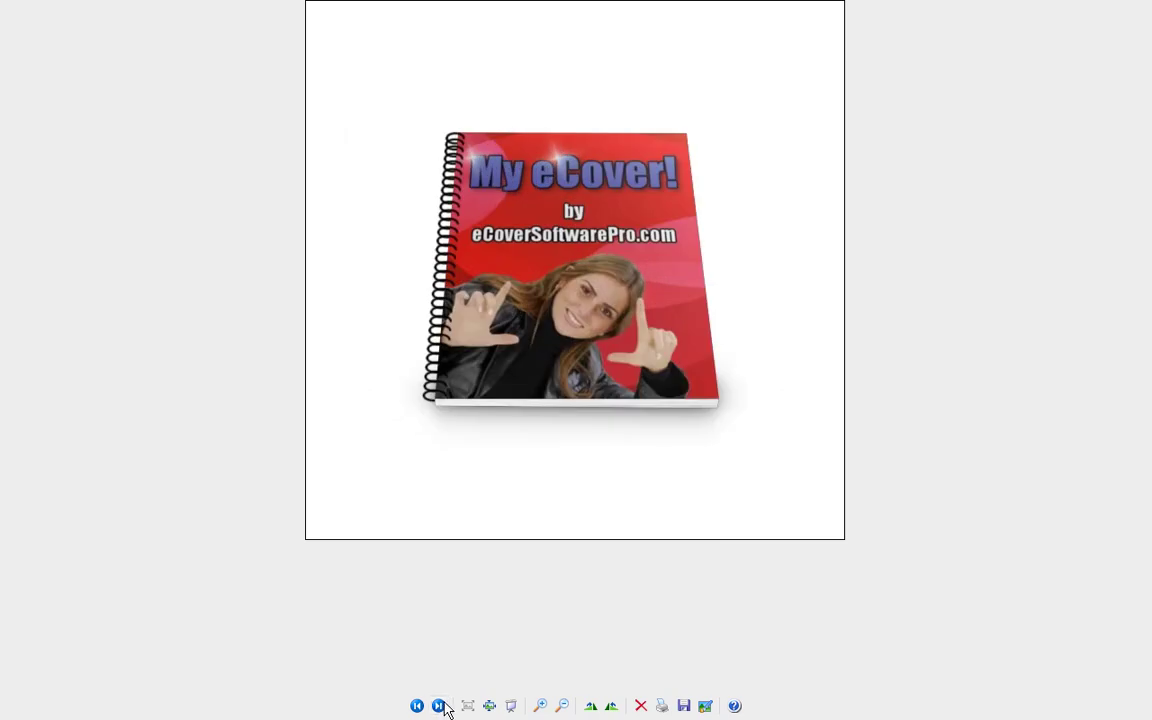
left_click(439, 706)
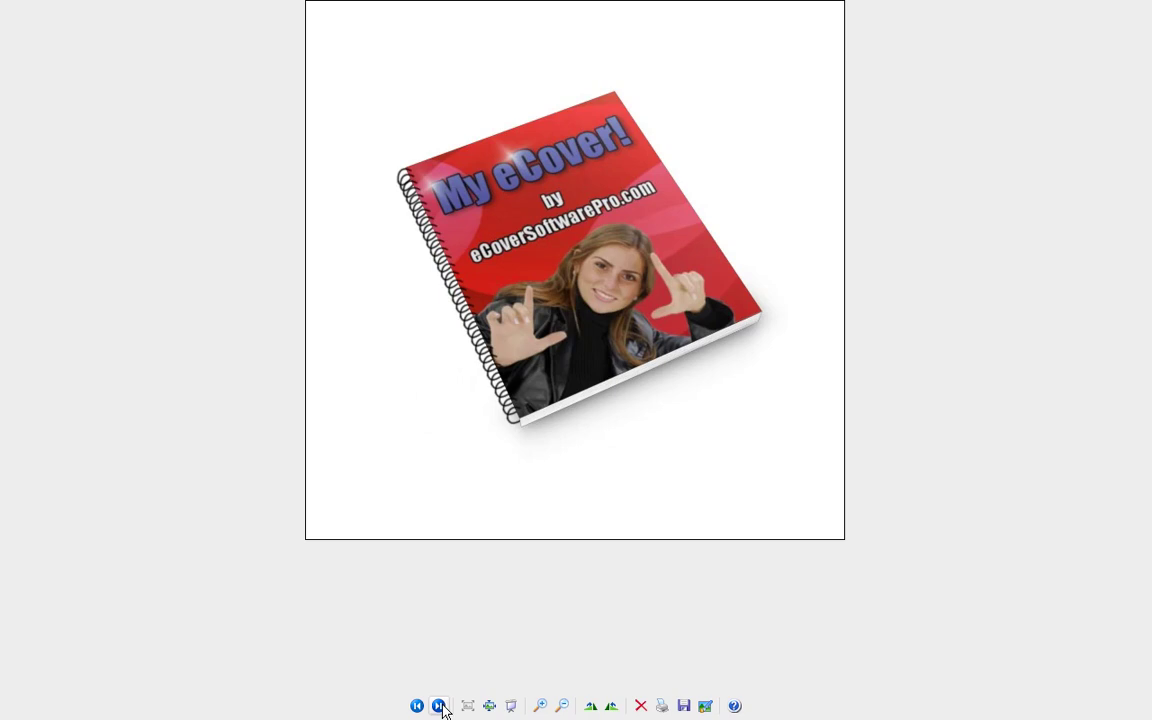